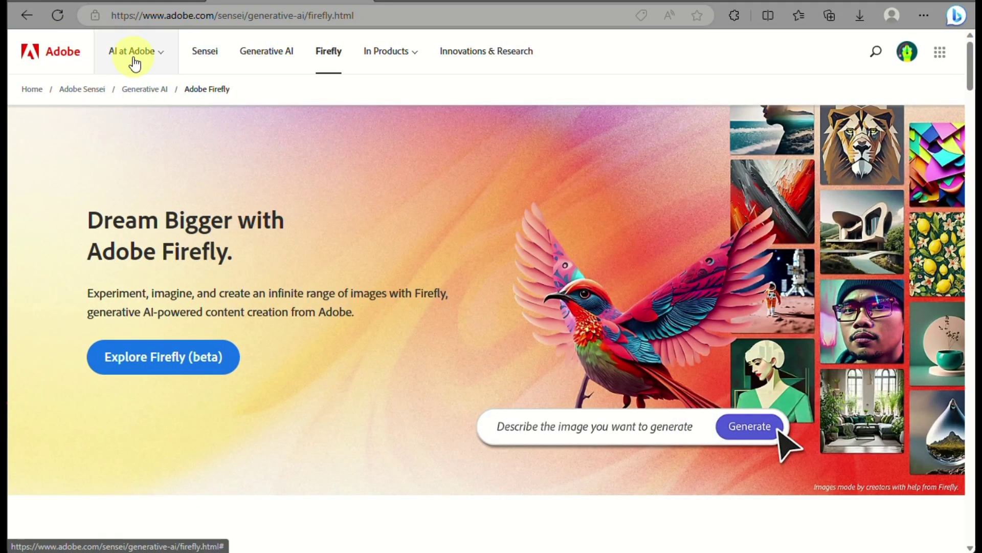
- Return to the Adobe home page and open Creative Cloud from the footer's Shop for links
{"action": "left_click", "coordinate": [36, 94]}
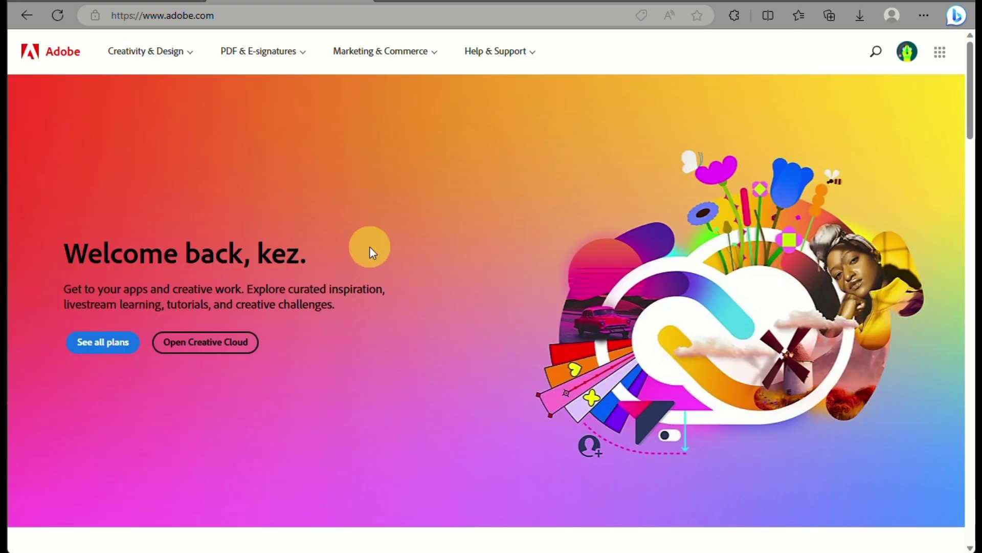
{"action": "scroll", "coordinate": [369, 247], "scroll_direction": "down", "scroll_amount": 5}
{"action": "scroll", "coordinate": [369, 247], "scroll_direction": "down", "scroll_amount": 4}
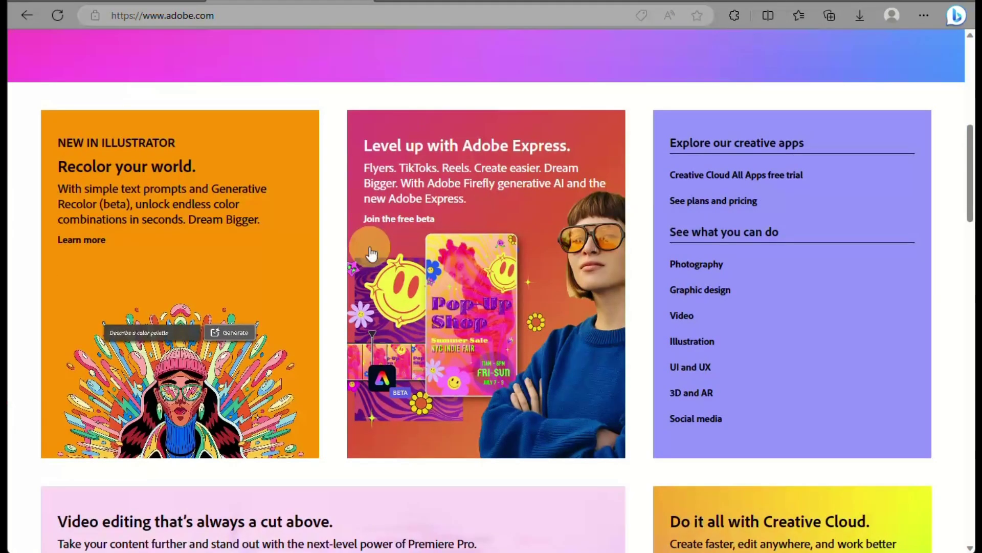
{"action": "scroll", "coordinate": [371, 253], "scroll_direction": "down", "scroll_amount": 20}
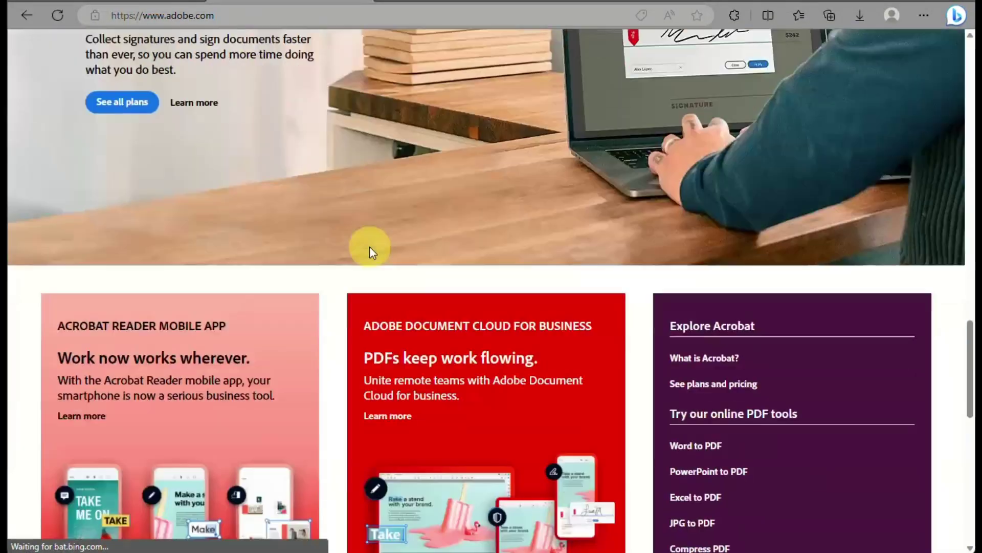
{"action": "scroll", "coordinate": [369, 247], "scroll_direction": "down", "scroll_amount": 12}
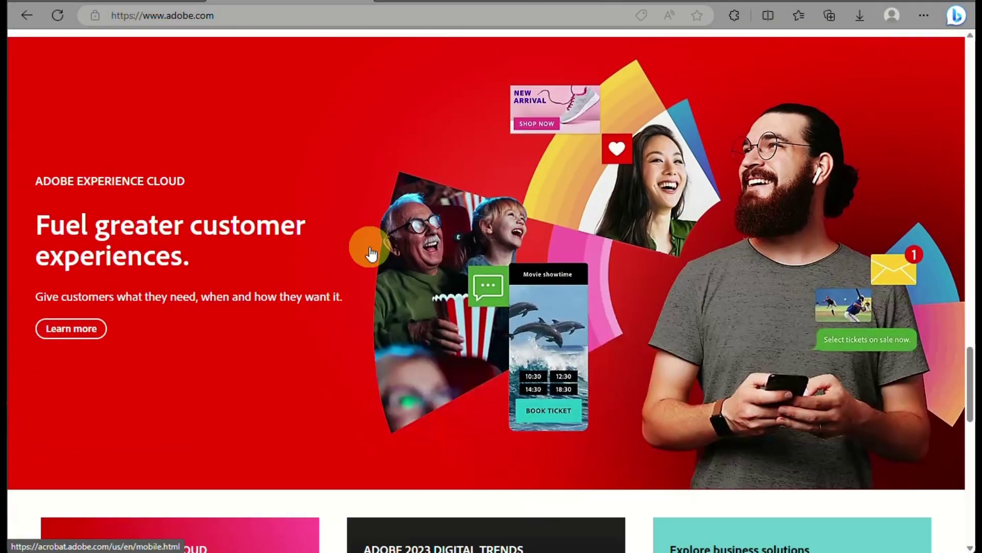
{"action": "scroll", "coordinate": [371, 252], "scroll_direction": "down", "scroll_amount": 8}
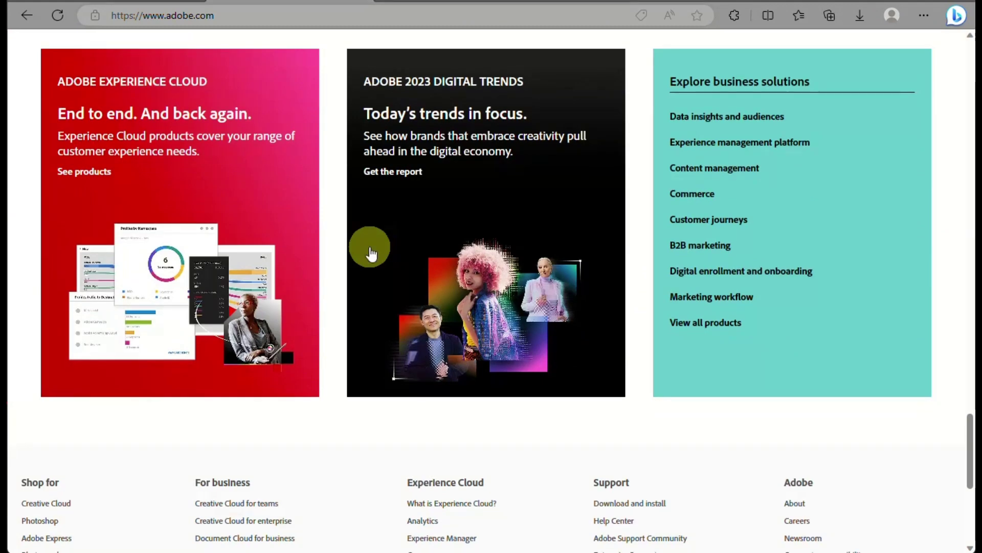
{"action": "scroll", "coordinate": [371, 252], "scroll_direction": "down", "scroll_amount": 2}
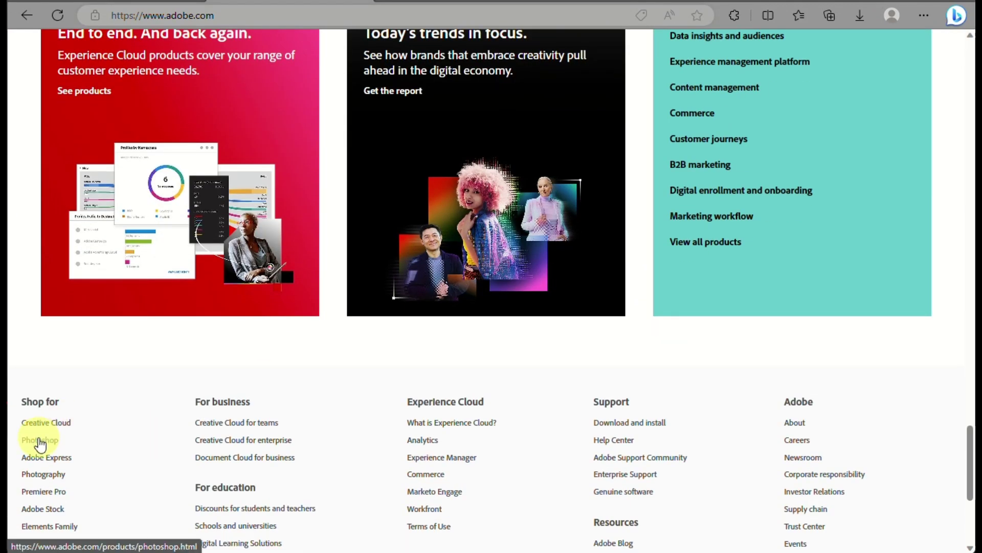
{"action": "left_click", "coordinate": [52, 424]}
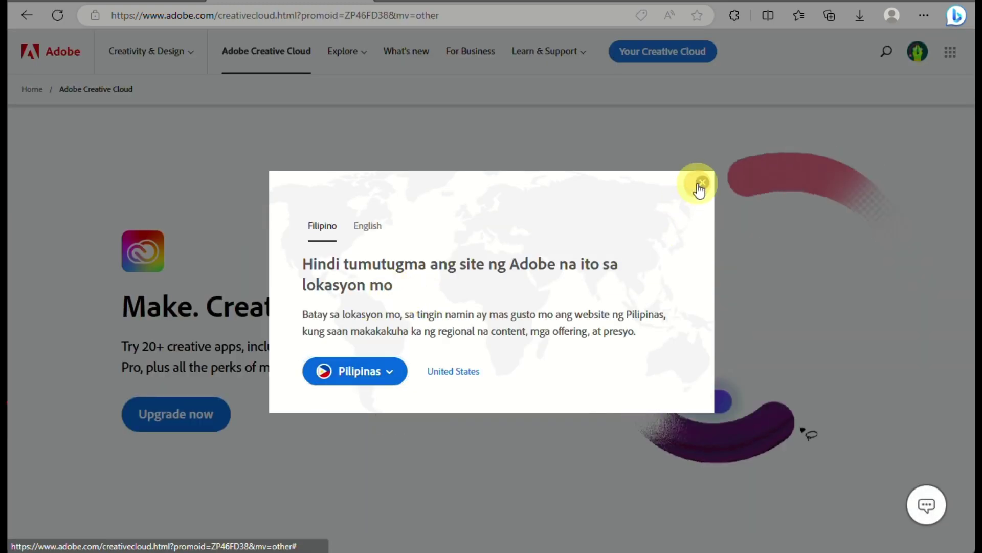
- Dismiss the region-mismatch prompt and browse the Creative Cloud app cards, then return to the top
{"action": "left_click", "coordinate": [698, 185]}
{"action": "scroll", "coordinate": [497, 422], "scroll_direction": "down", "scroll_amount": 10}
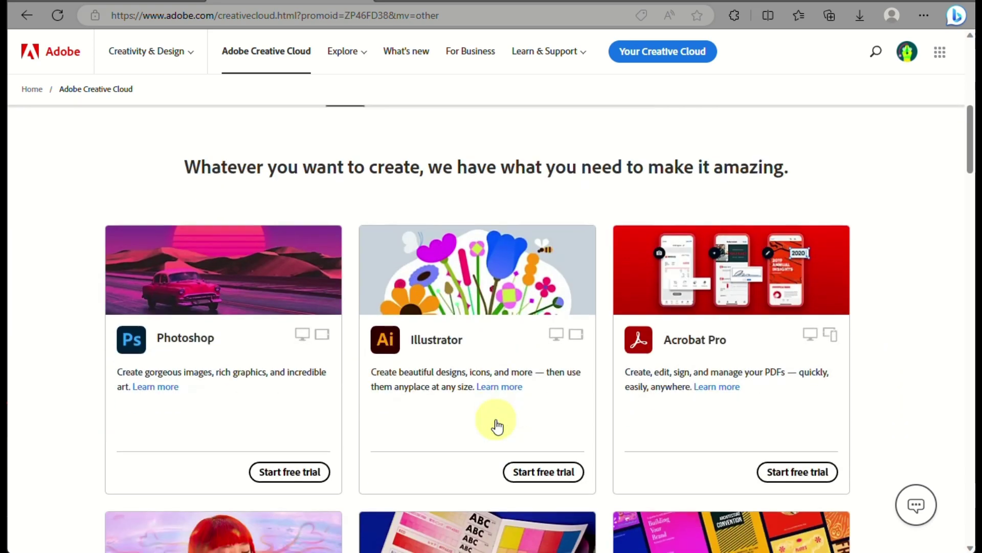
{"action": "scroll", "coordinate": [289, 401], "scroll_direction": "down", "scroll_amount": 5}
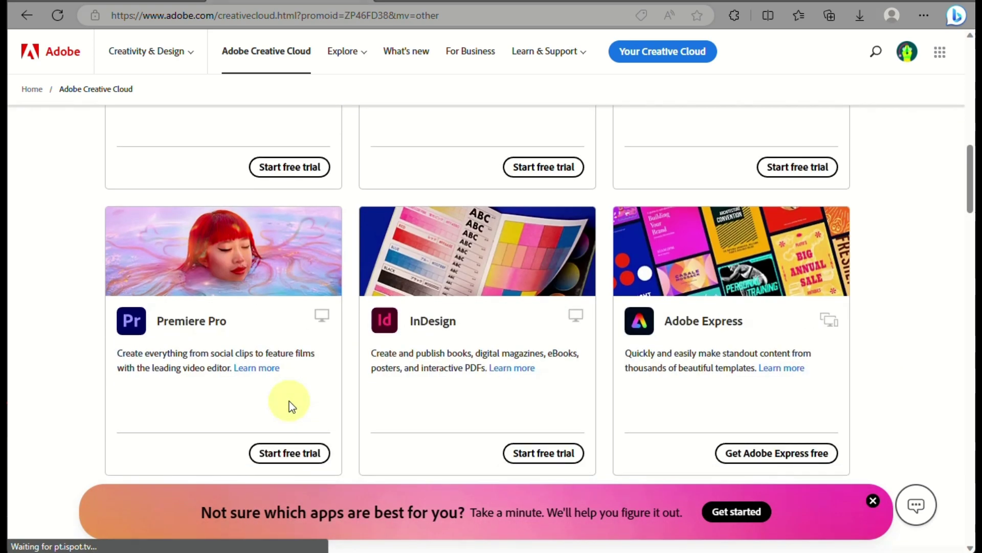
{"action": "scroll", "coordinate": [290, 401], "scroll_direction": "down", "scroll_amount": 5}
{"action": "scroll", "coordinate": [289, 401], "scroll_direction": "up", "scroll_amount": 10}
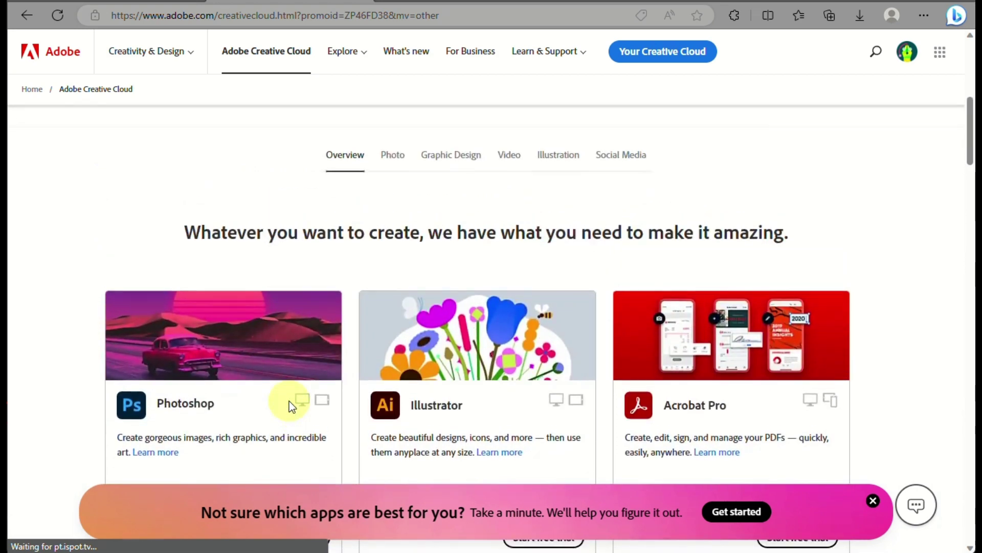
{"action": "scroll", "coordinate": [290, 401], "scroll_direction": "up", "scroll_amount": 8}
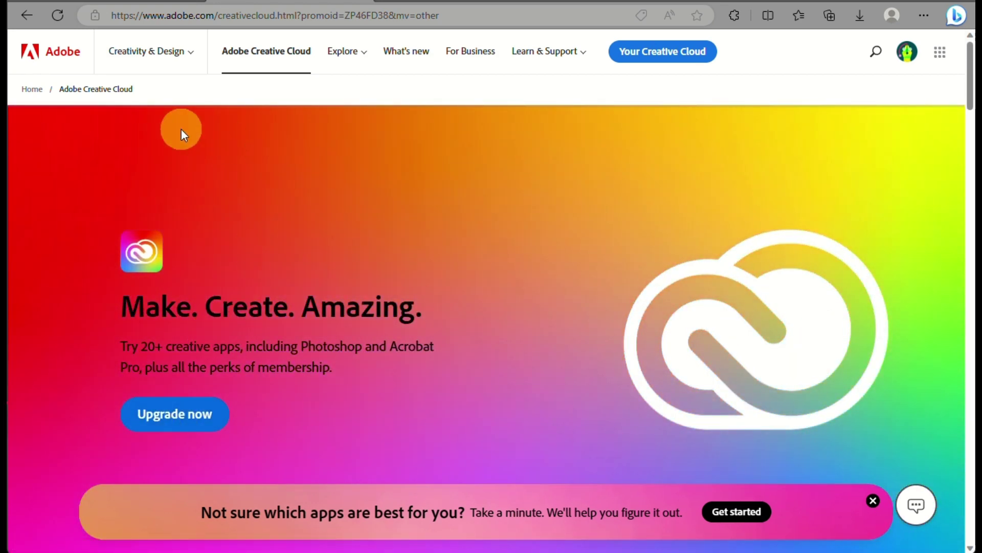
- Search the Adobe site for 'photoshop beta' and dismiss the region prompt
{"action": "left_click", "coordinate": [875, 52]}
{"action": "type", "text": "p"}
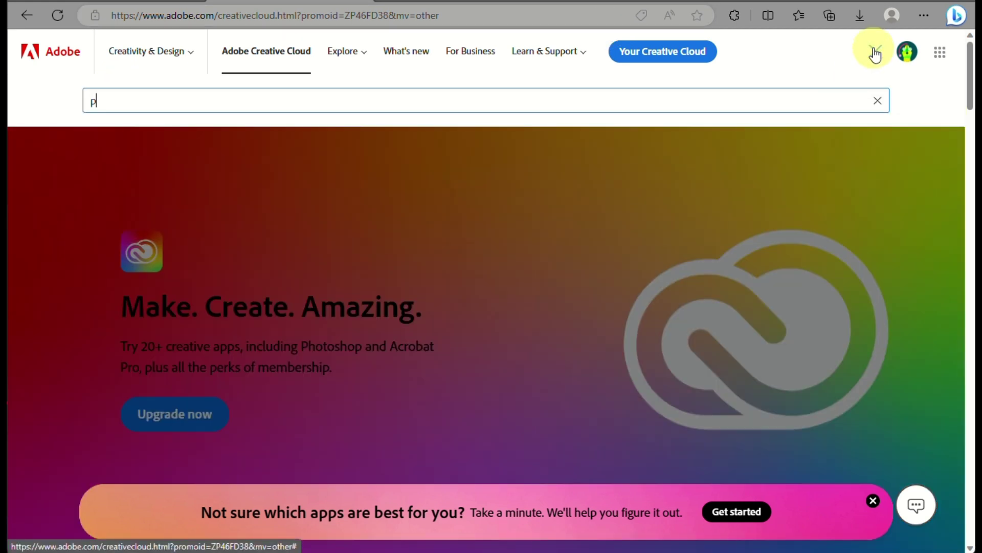
{"action": "type", "text": "hotoshop"}
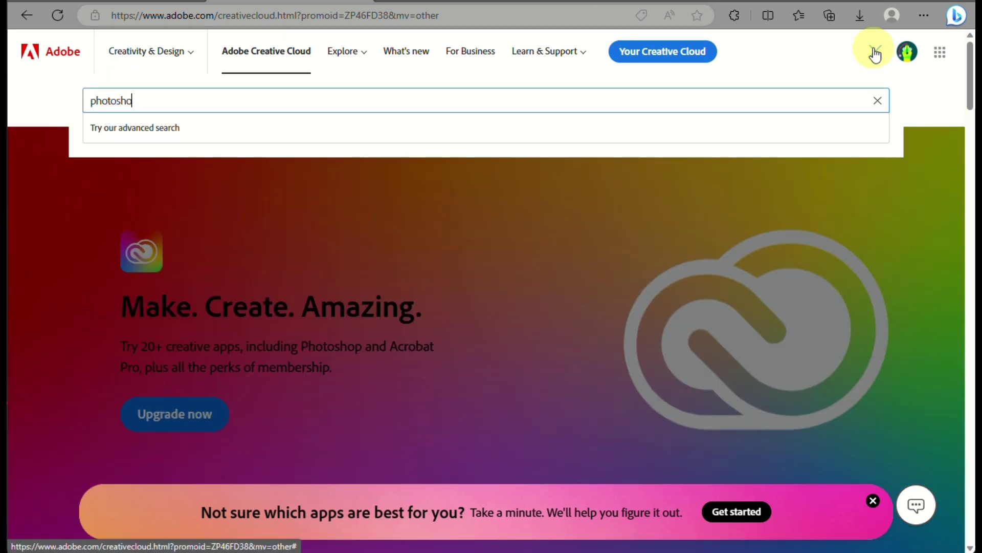
{"action": "type", "text": " beta"}
{"action": "key", "text": "Return"}
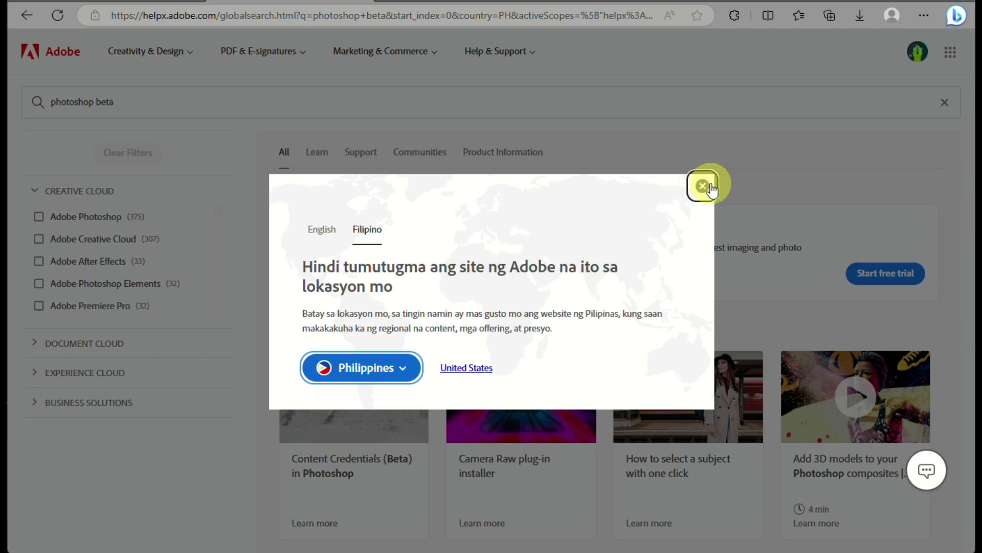
{"action": "left_click", "coordinate": [702, 186]}
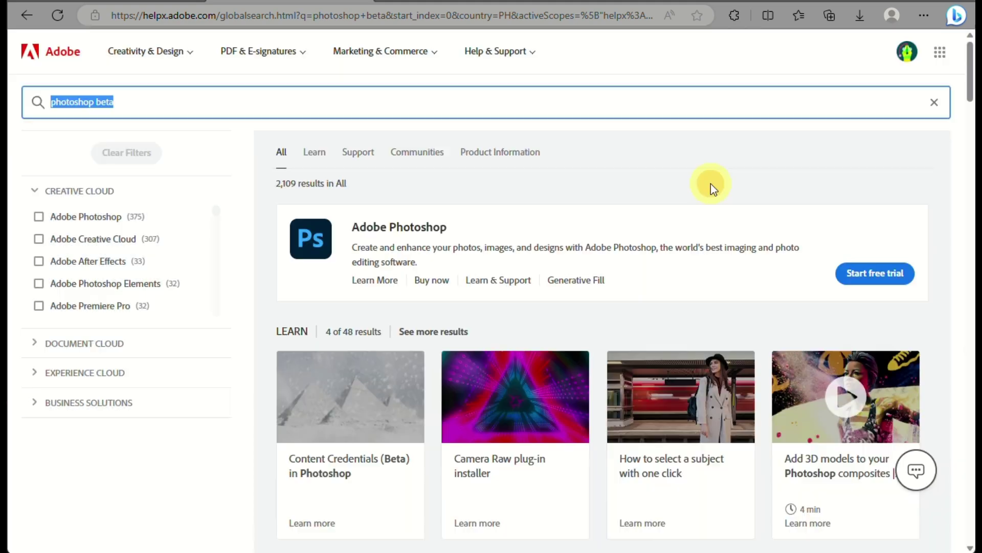
- Look over the search results and filter them to Adobe Creative Cloud
{"action": "left_click", "coordinate": [373, 384]}
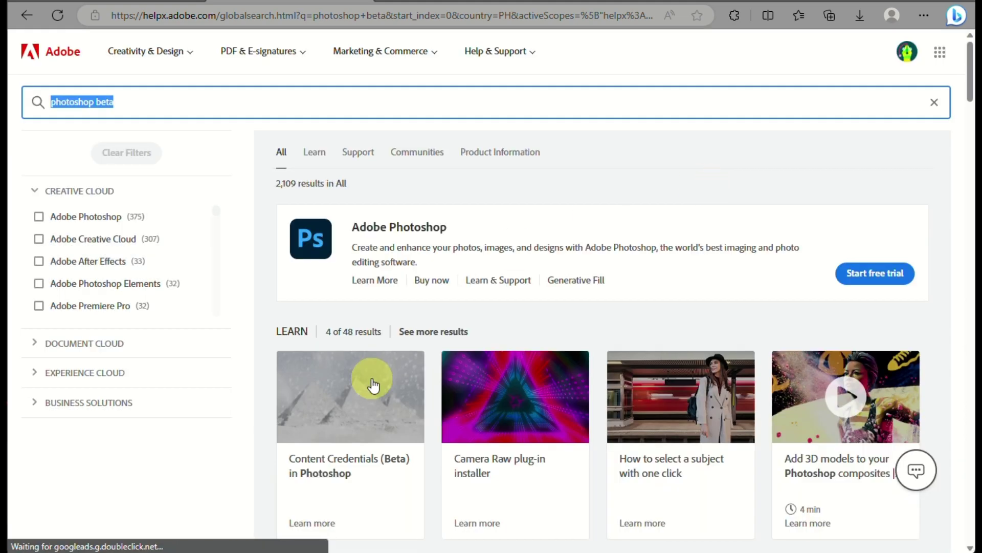
{"action": "scroll", "coordinate": [373, 384], "scroll_direction": "down", "scroll_amount": 3}
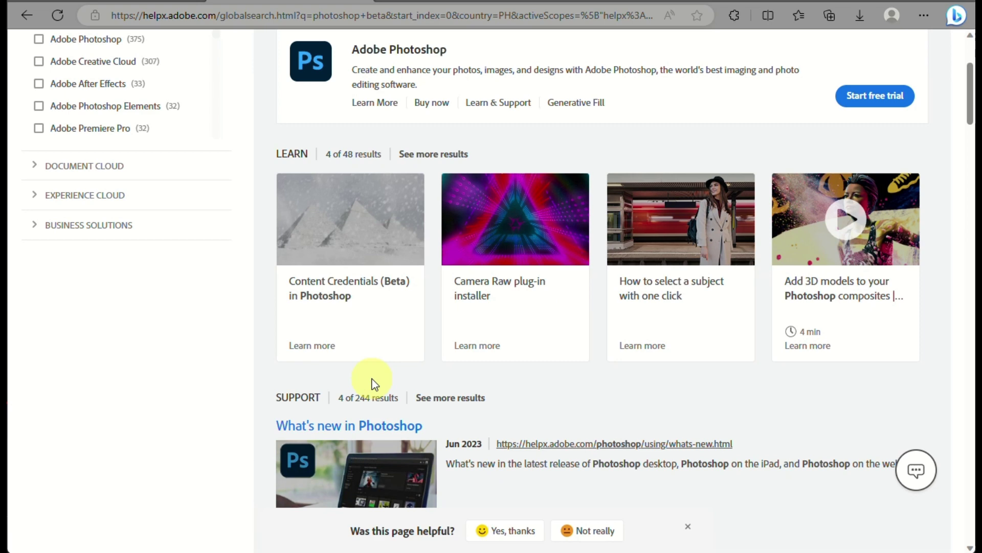
{"action": "scroll", "coordinate": [373, 378], "scroll_direction": "up", "scroll_amount": 2}
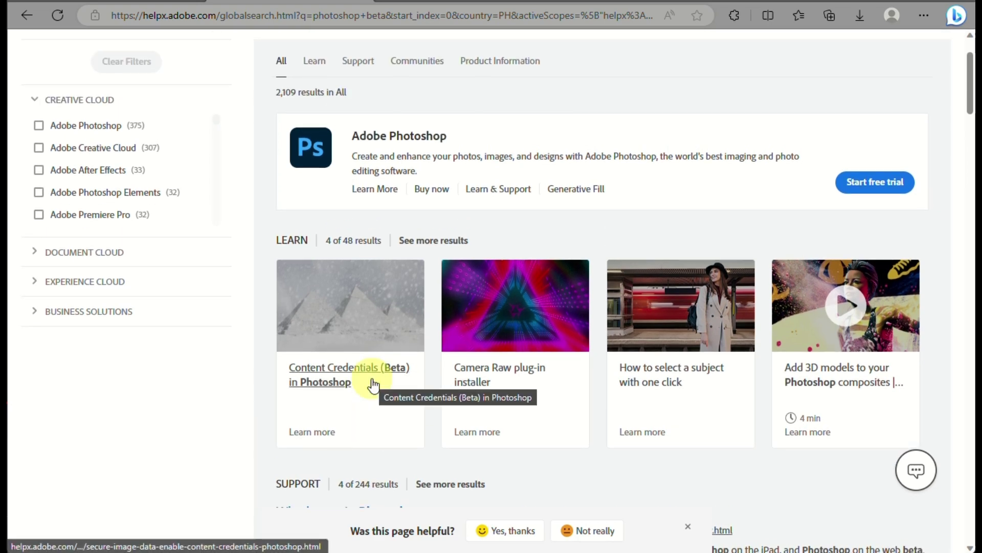
{"action": "scroll", "coordinate": [292, 318], "scroll_direction": "down", "scroll_amount": 4}
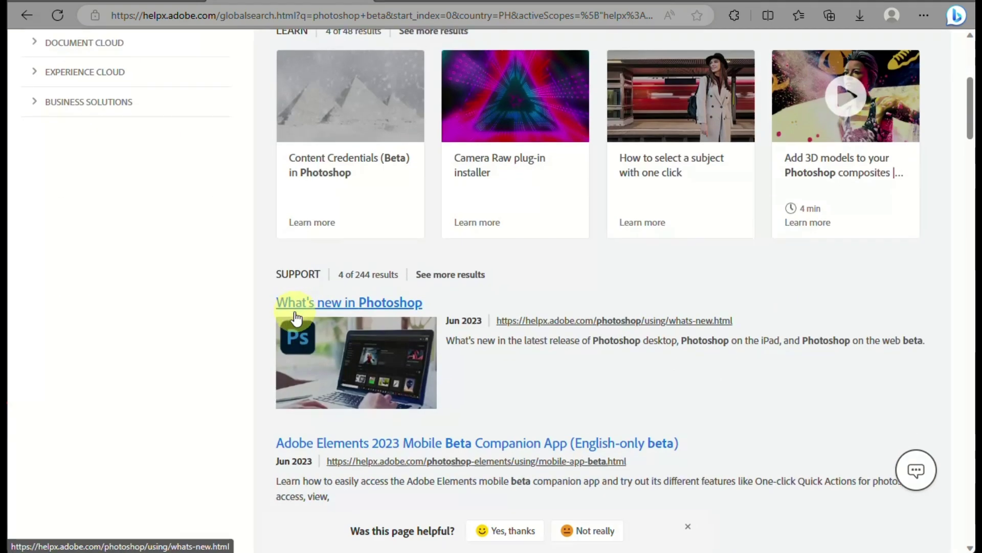
{"action": "scroll", "coordinate": [292, 310], "scroll_direction": "down", "scroll_amount": 6}
{"action": "scroll", "coordinate": [292, 314], "scroll_direction": "up", "scroll_amount": 12}
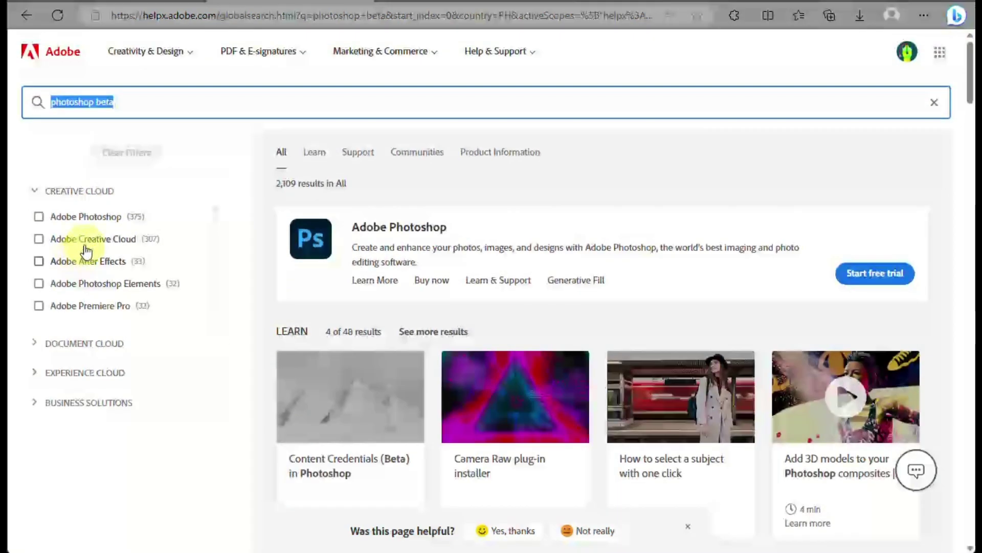
{"action": "left_click", "coordinate": [85, 245]}
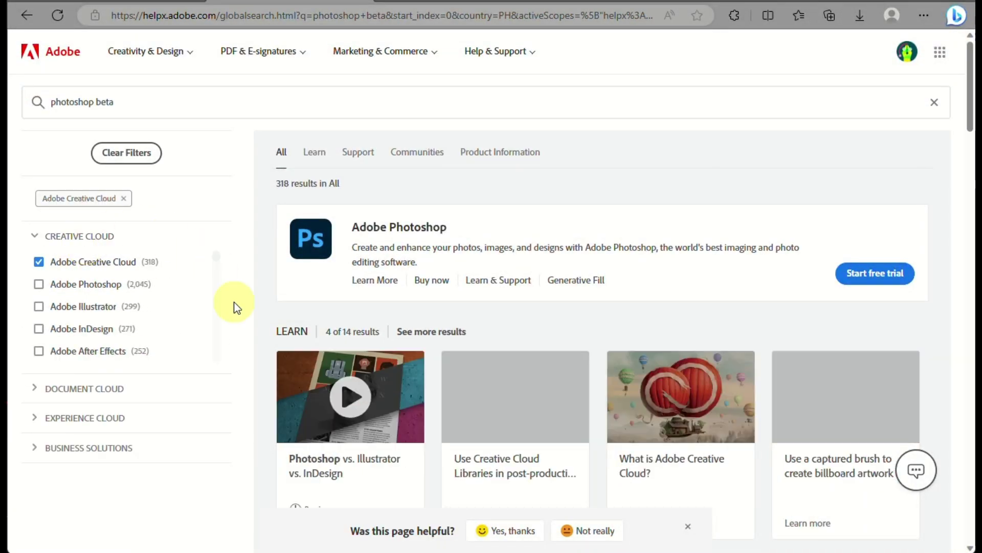
- Go to Creativity & Design > What is Creative Cloud?, then switch to the Creative Cloud app
{"action": "left_click", "coordinate": [167, 54]}
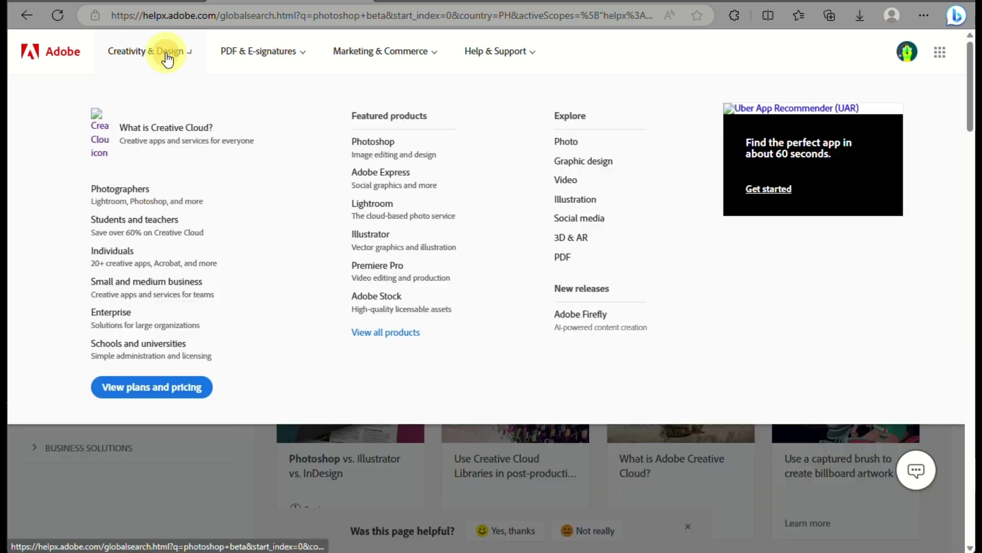
{"action": "left_click", "coordinate": [169, 122]}
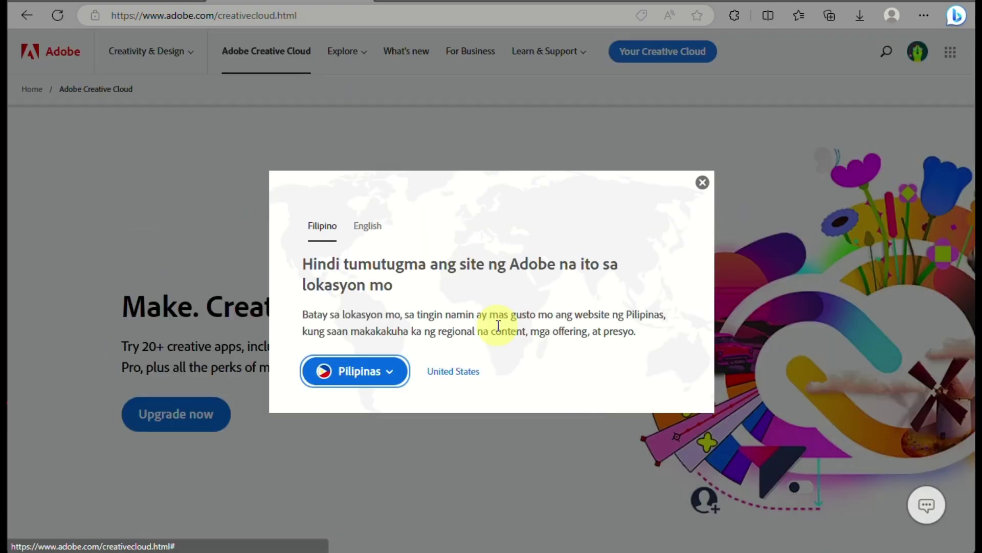
{"action": "left_click", "coordinate": [702, 182]}
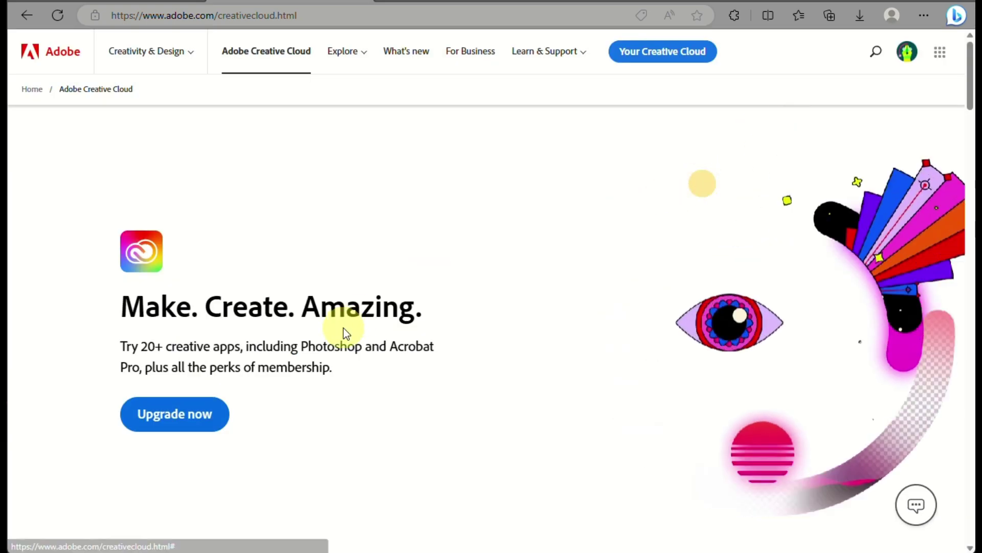
{"action": "scroll", "coordinate": [136, 431], "scroll_direction": "down", "scroll_amount": 5}
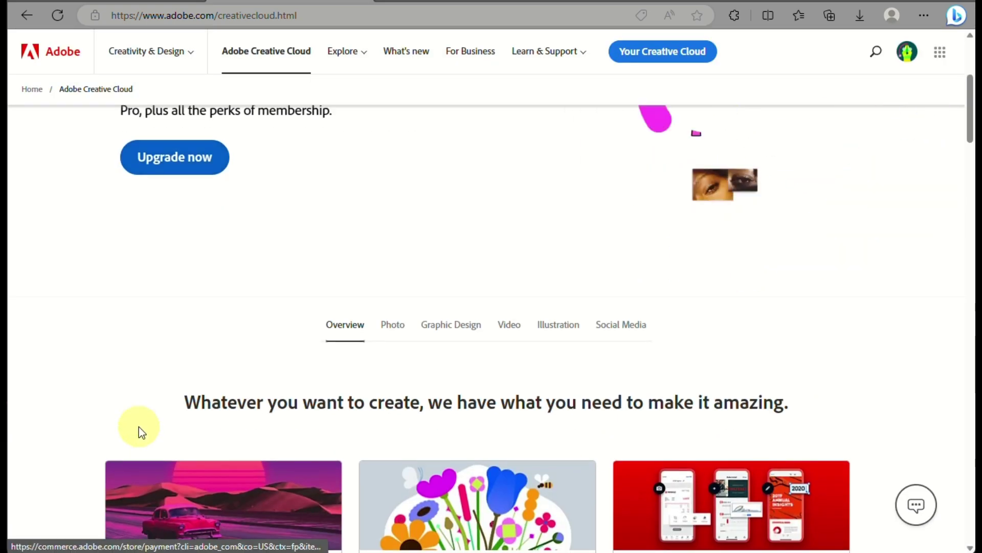
{"action": "scroll", "coordinate": [139, 427], "scroll_direction": "down", "scroll_amount": 7}
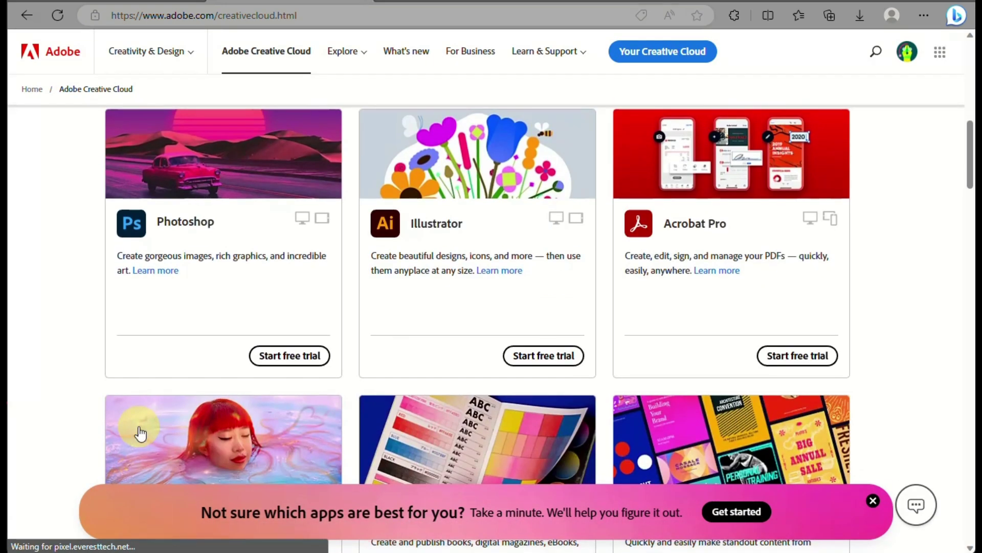
{"action": "key", "text": "alt+Tab"}
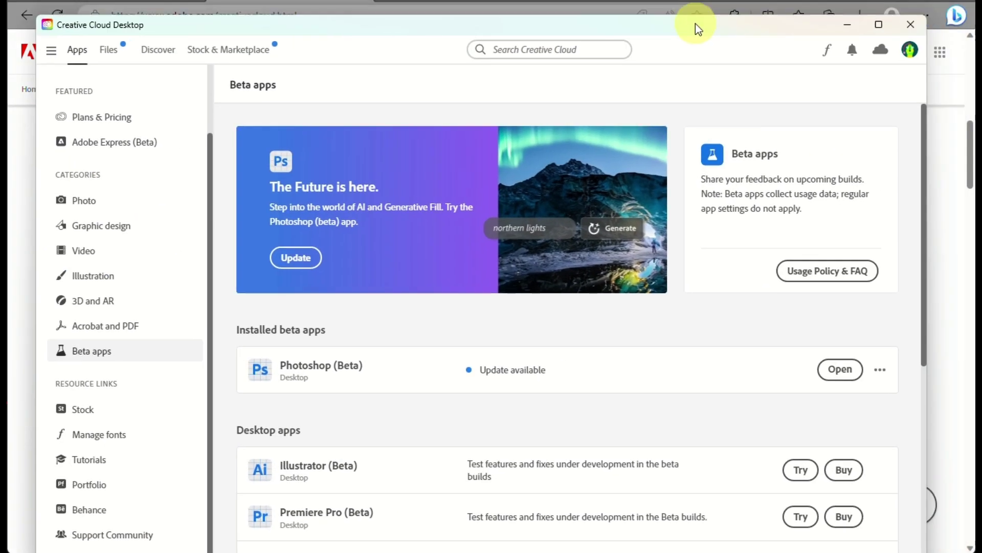
- Reposition the Creative Cloud window and launch the installed Photoshop (Beta)
{"action": "left_click_drag", "start_coordinate": [695, 26], "coordinate": [707, 8]}
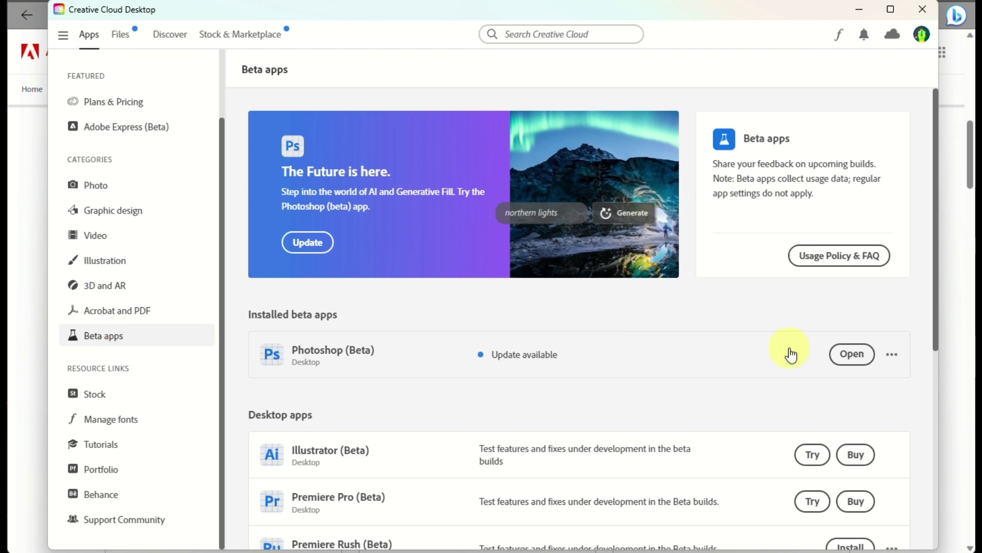
{"action": "left_click", "coordinate": [870, 357]}
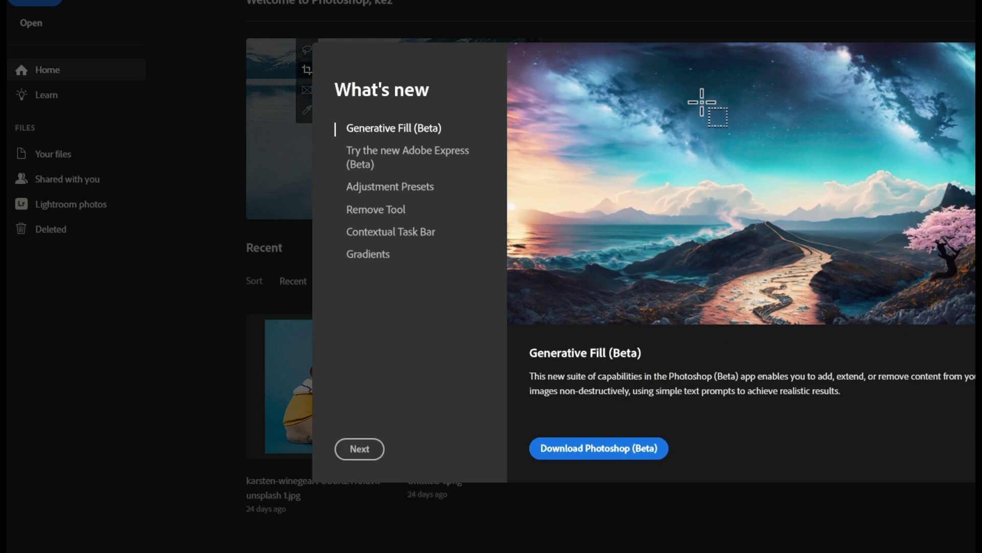
- Close the What's new overview and widen the Photoshop window to show the Home screen
{"action": "key", "text": "Escape"}
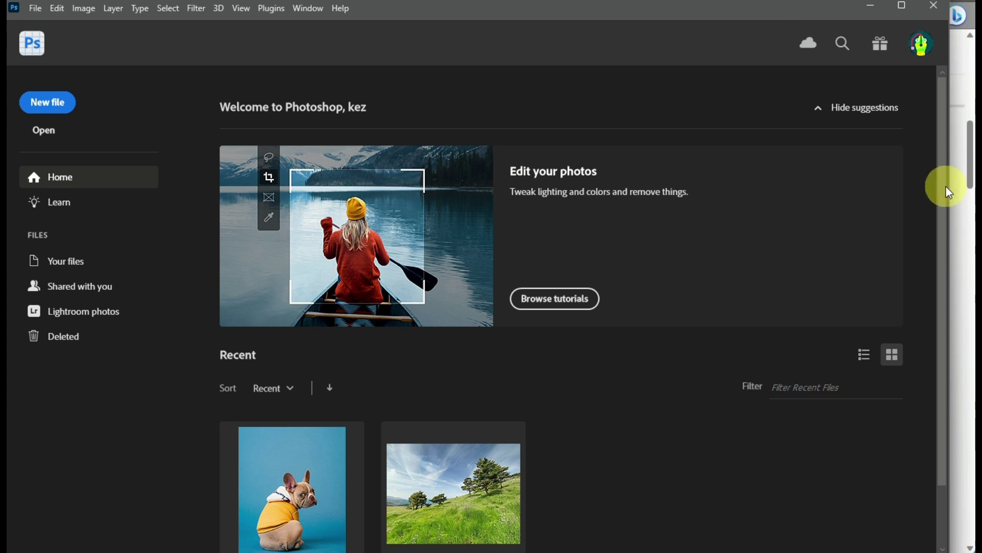
{"action": "left_click_drag", "start_coordinate": [949, 185], "coordinate": [972, 186]}
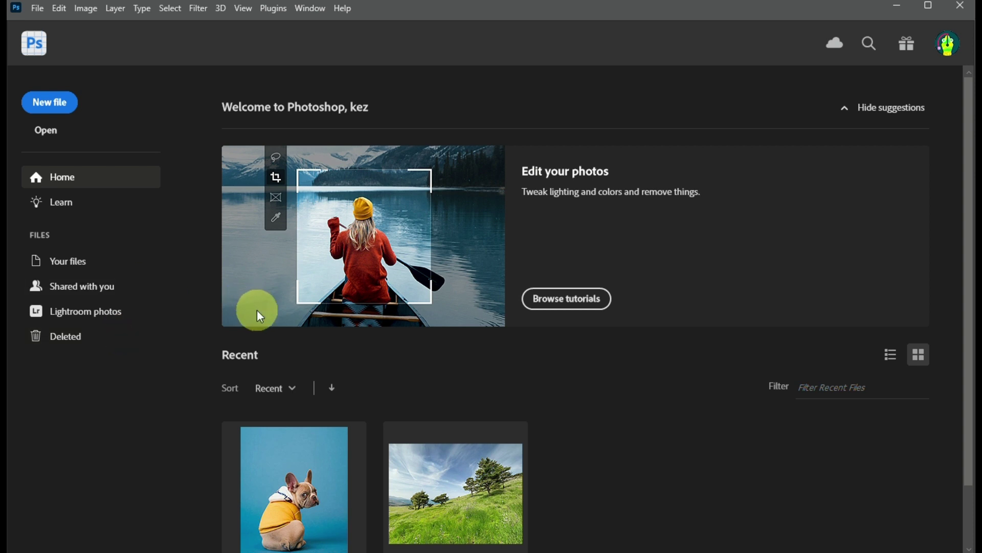
{"action": "scroll", "coordinate": [369, 353], "scroll_direction": "down", "scroll_amount": 1}
{"action": "scroll", "coordinate": [369, 353], "scroll_direction": "up", "scroll_amount": 1}
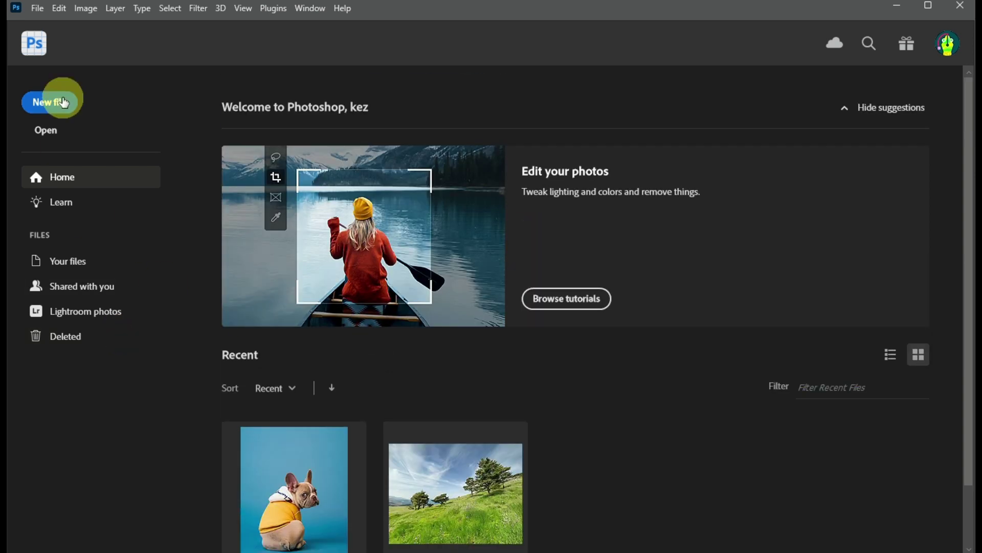
- In the Open dialog, browse Pictures and Documents before returning to Downloads
{"action": "left_click", "coordinate": [49, 131]}
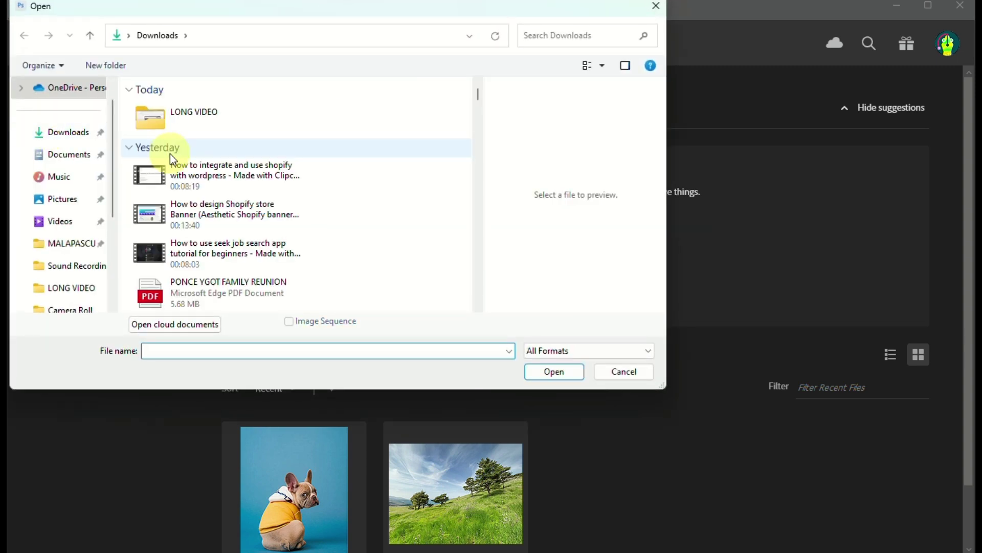
{"action": "scroll", "coordinate": [170, 154], "scroll_direction": "down", "scroll_amount": 3}
{"action": "scroll", "coordinate": [183, 249], "scroll_direction": "down", "scroll_amount": 3}
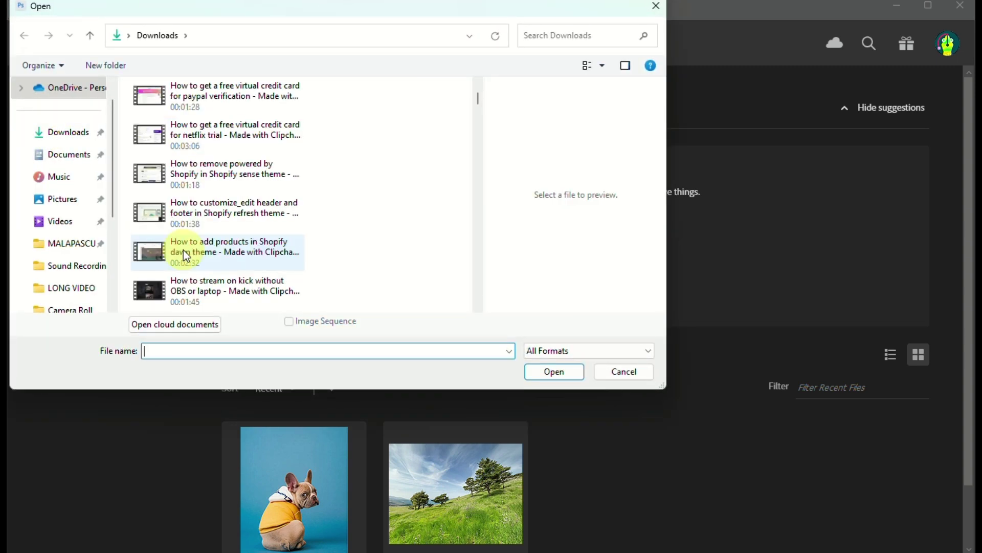
{"action": "scroll", "coordinate": [183, 249], "scroll_direction": "down", "scroll_amount": 4}
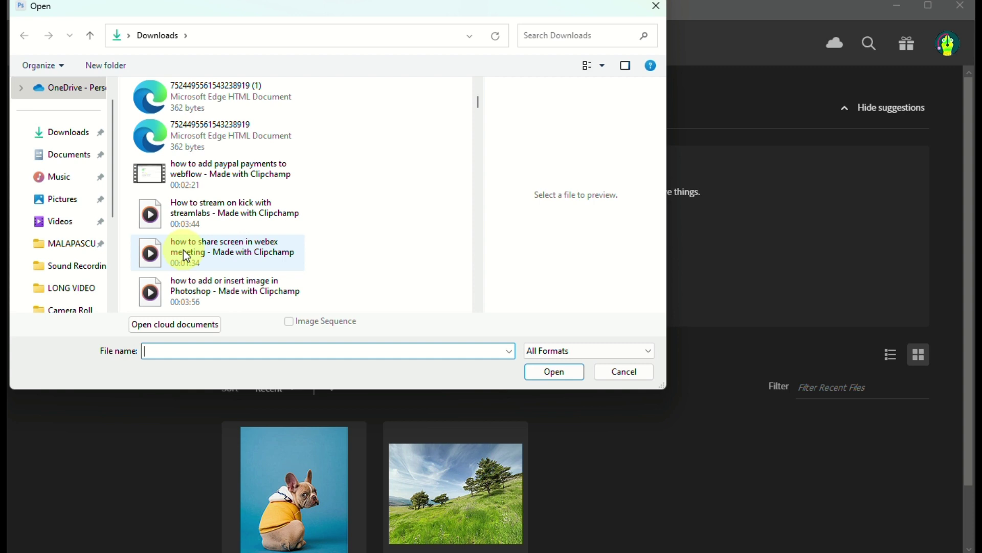
{"action": "scroll", "coordinate": [77, 135], "scroll_direction": "down", "scroll_amount": 1}
{"action": "left_click", "coordinate": [81, 141]}
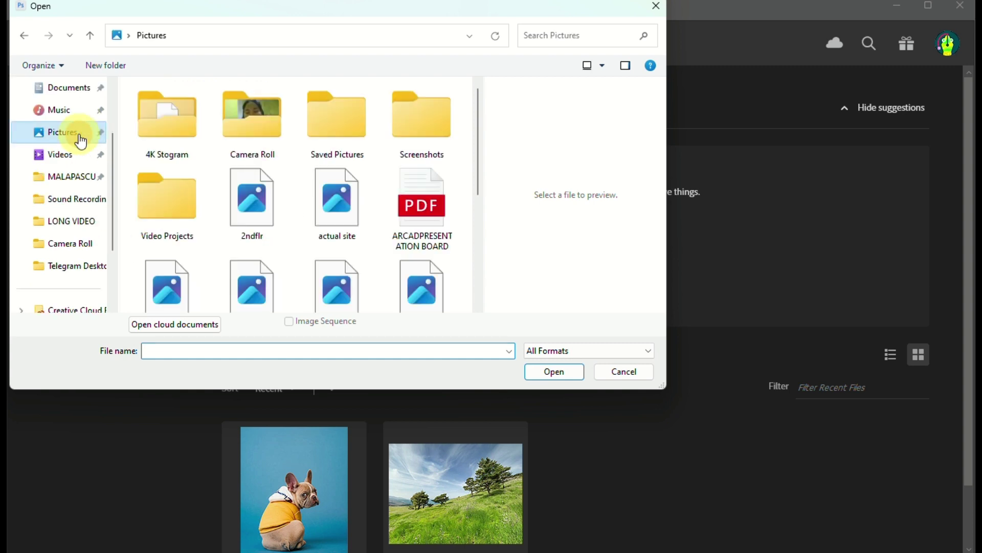
{"action": "scroll", "coordinate": [256, 220], "scroll_direction": "down", "scroll_amount": 5}
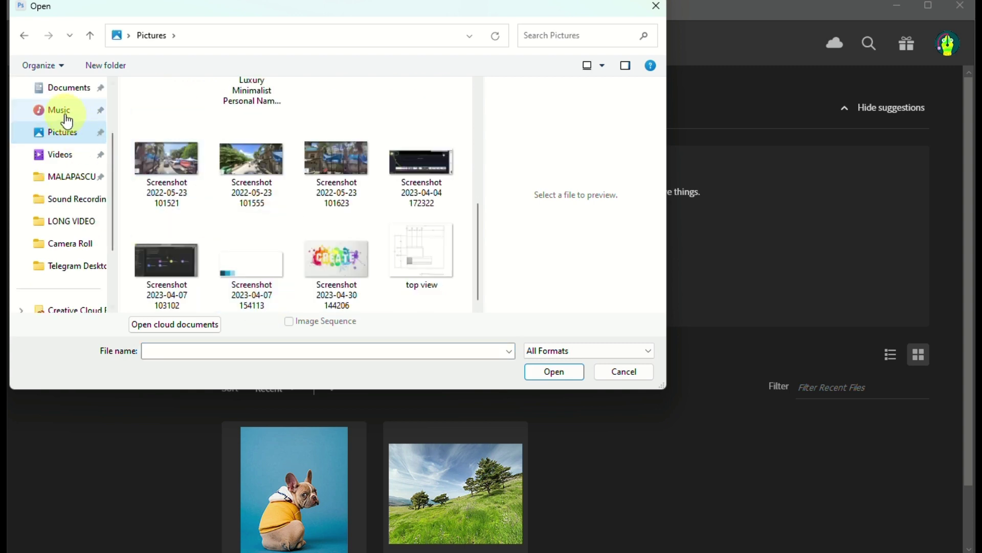
{"action": "left_click", "coordinate": [69, 88]}
{"action": "scroll", "coordinate": [73, 118], "scroll_direction": "up", "scroll_amount": 3}
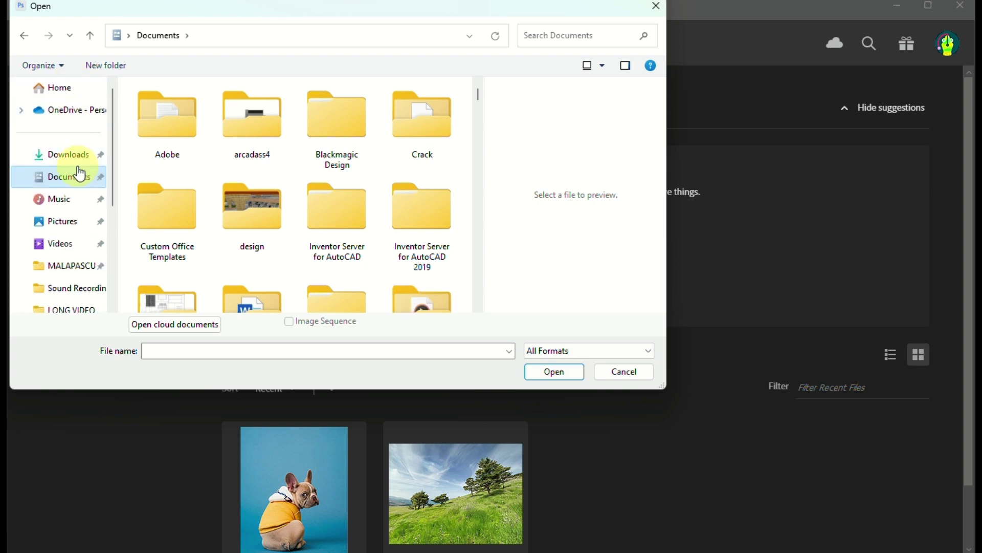
{"action": "left_click", "coordinate": [75, 155]}
- Open the Unsplash JPG of the woman from Downloads as a 4016×5020 px document
{"action": "scroll", "coordinate": [334, 269], "scroll_direction": "down", "scroll_amount": 10}
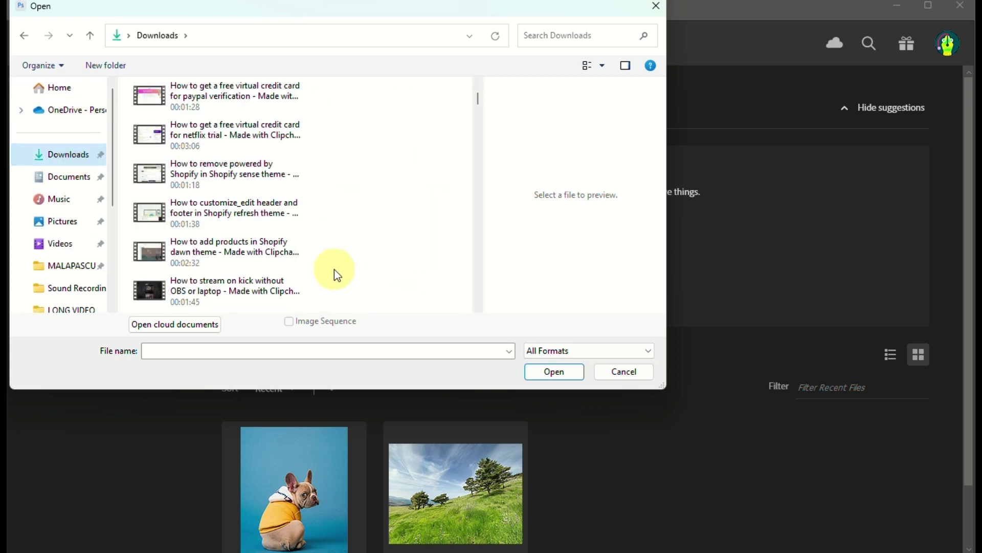
{"action": "scroll", "coordinate": [333, 269], "scroll_direction": "down", "scroll_amount": 10}
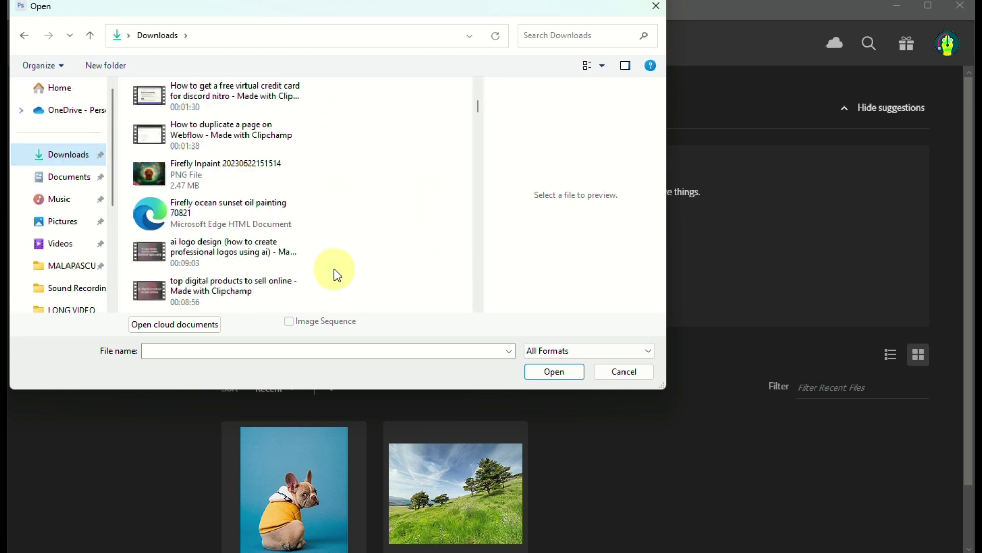
{"action": "scroll", "coordinate": [333, 269], "scroll_direction": "down", "scroll_amount": 5}
{"action": "scroll", "coordinate": [333, 270], "scroll_direction": "down", "scroll_amount": 5}
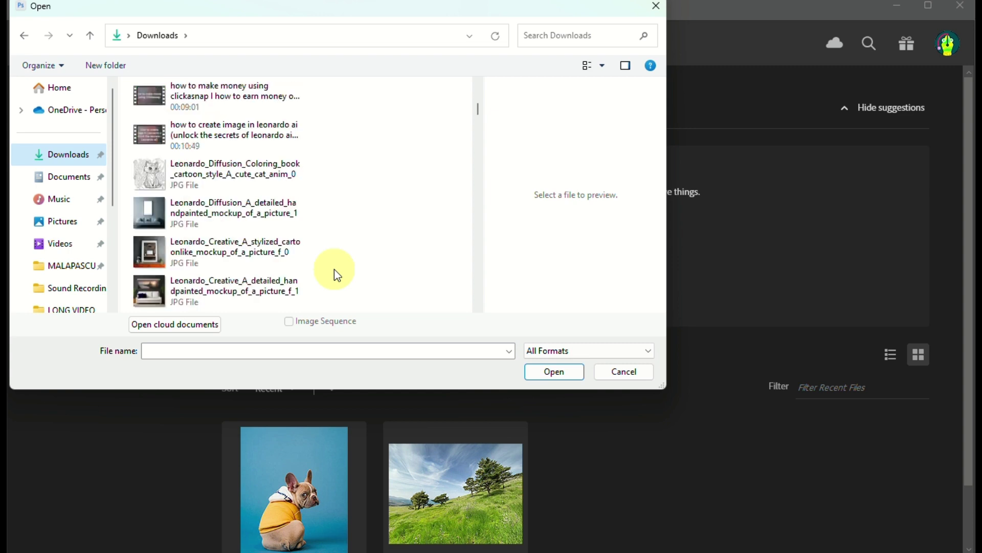
{"action": "scroll", "coordinate": [334, 269], "scroll_direction": "down", "scroll_amount": 5}
{"action": "scroll", "coordinate": [333, 270], "scroll_direction": "down", "scroll_amount": 5}
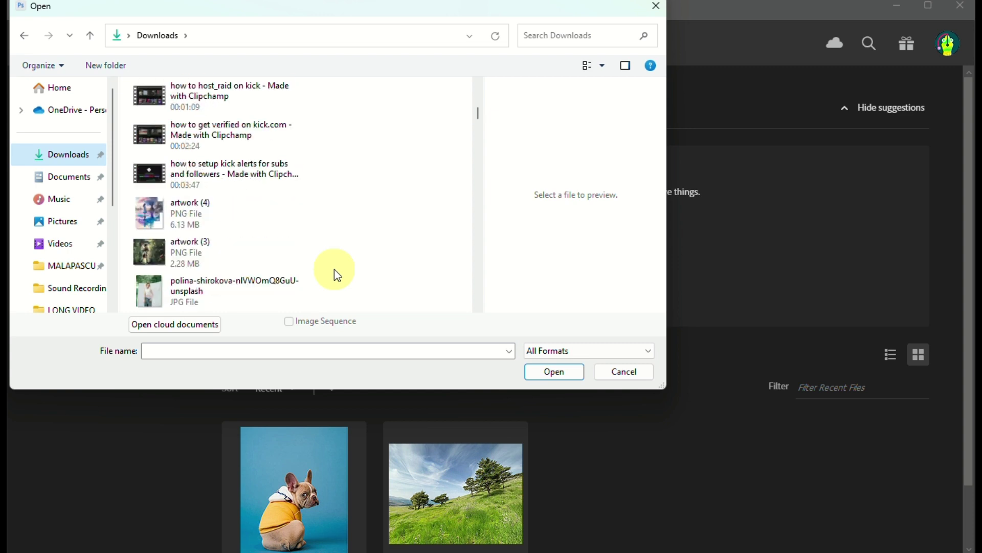
{"action": "scroll", "coordinate": [334, 269], "scroll_direction": "down", "scroll_amount": 3}
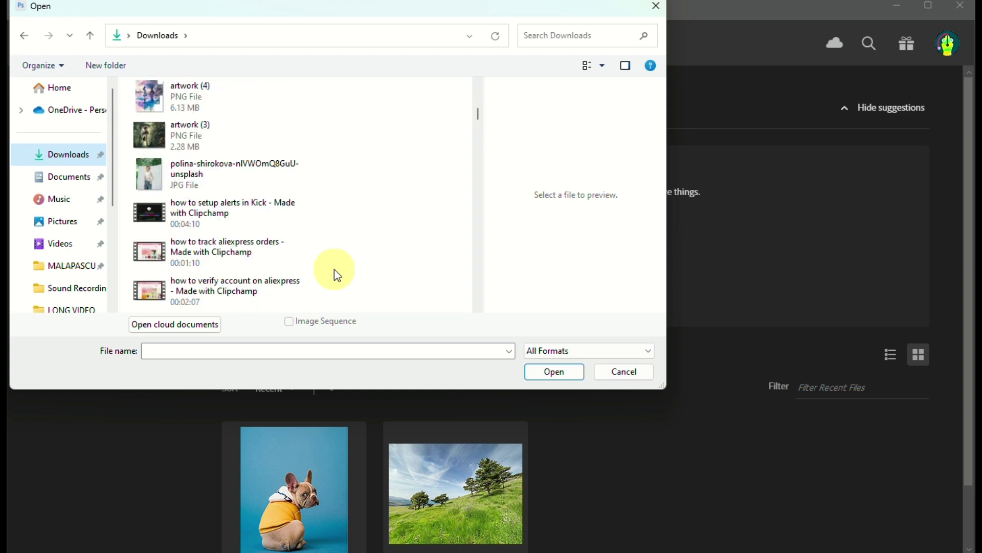
{"action": "left_click", "coordinate": [180, 178]}
{"action": "left_click", "coordinate": [551, 372]}
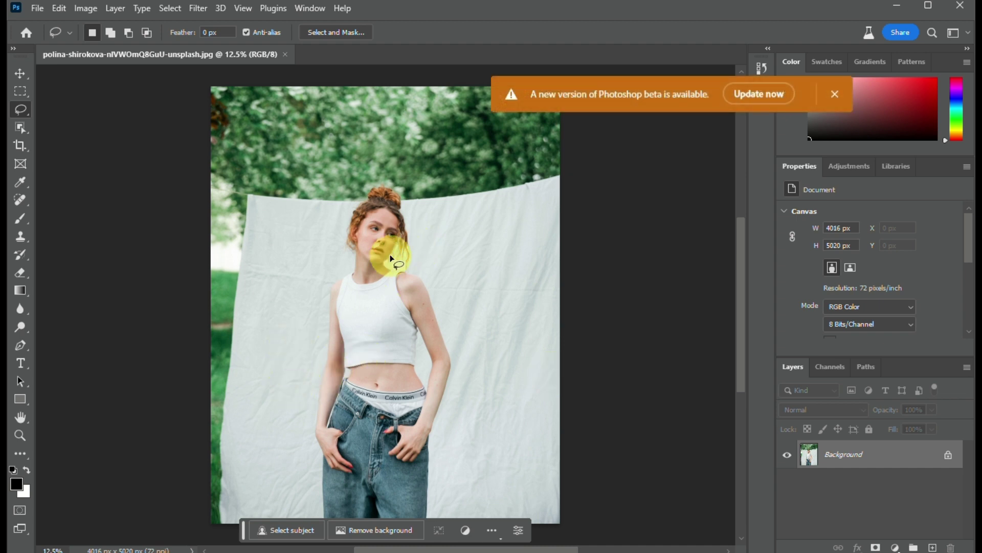
- Trace a lasso selection around the woman's white tank top, from neck to waist
{"action": "left_click_drag", "start_coordinate": [353, 270], "coordinate": [339, 289]}
{"action": "mouse_move", "coordinate": [339, 324]}
{"action": "left_mouse_down"}
{"action": "mouse_move", "coordinate": [350, 372]}
{"action": "mouse_move", "coordinate": [416, 373]}
{"action": "mouse_move", "coordinate": [418, 329]}
{"action": "mouse_move", "coordinate": [399, 281]}
{"action": "mouse_move", "coordinate": [409, 273]}
{"action": "mouse_move", "coordinate": [394, 264]}
{"action": "mouse_move", "coordinate": [347, 270]}
{"action": "left_mouse_up"}
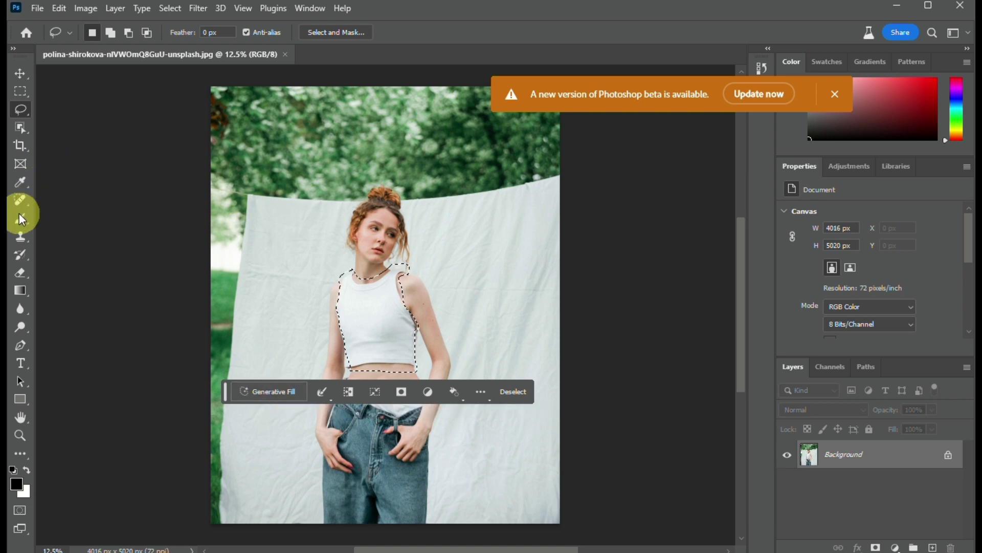
- Try the Eraser inside the selection and enlarge its brush to 133 px
{"action": "left_click", "coordinate": [22, 271]}
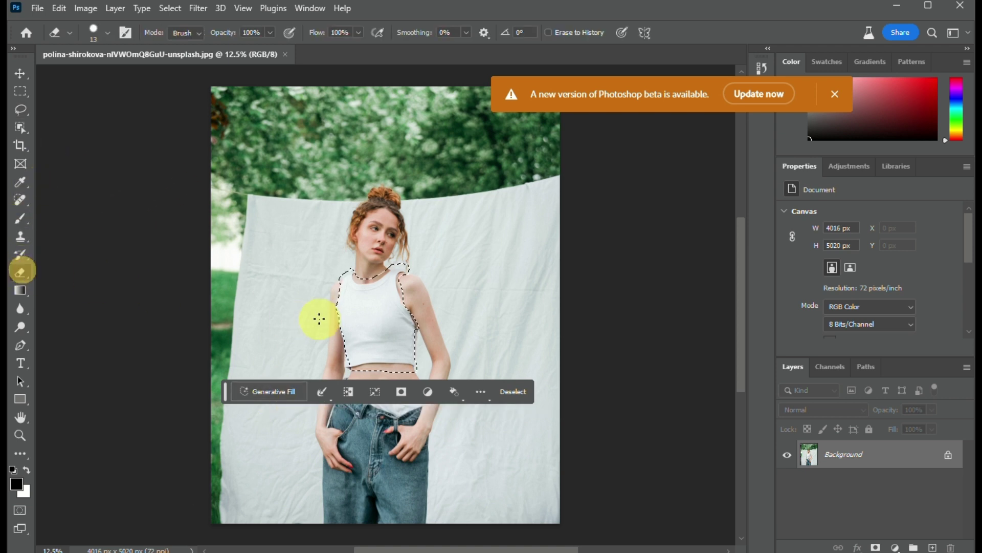
{"action": "mouse_move", "coordinate": [317, 318]}
{"action": "left_mouse_down"}
{"action": "mouse_move", "coordinate": [355, 310]}
{"action": "mouse_move", "coordinate": [349, 334]}
{"action": "mouse_move", "coordinate": [395, 308]}
{"action": "mouse_move", "coordinate": [387, 342]}
{"action": "left_mouse_up"}
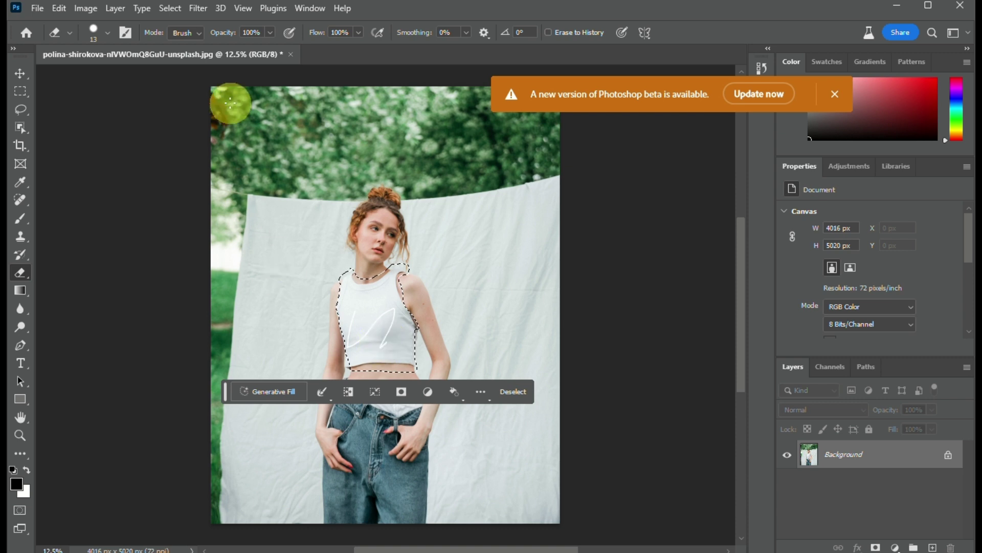
{"action": "left_click", "coordinate": [97, 30]}
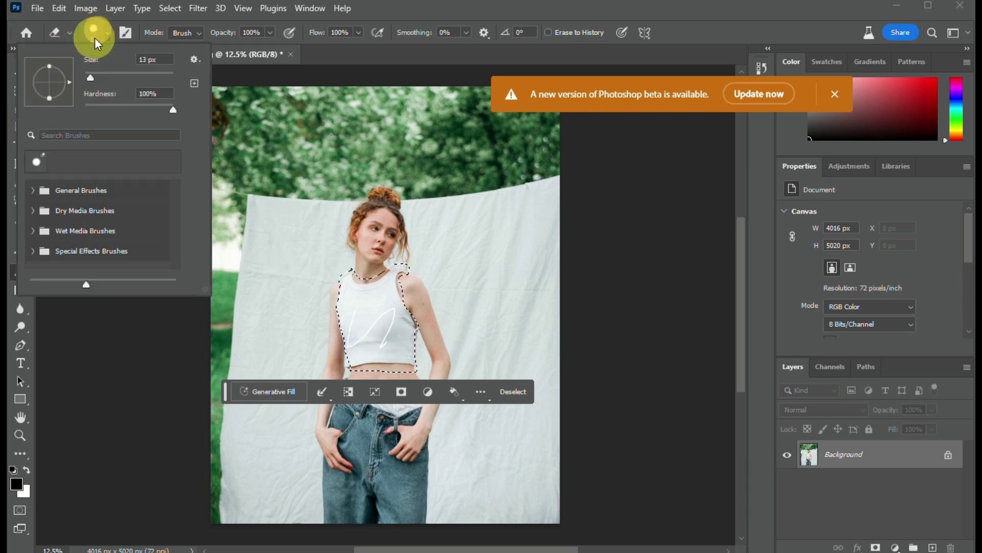
{"action": "left_click_drag", "start_coordinate": [90, 78], "coordinate": [136, 76]}
{"action": "left_click", "coordinate": [352, 298]}
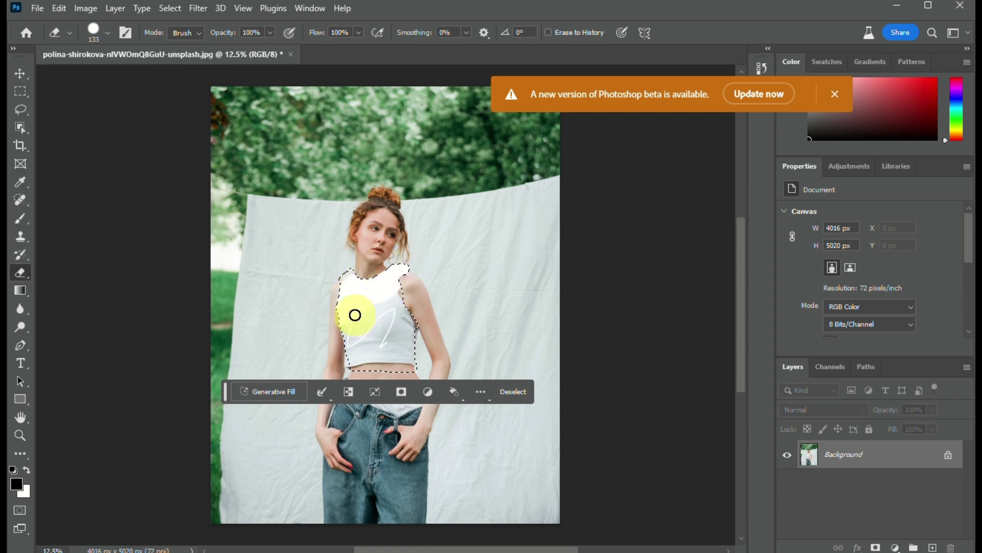
- Duplicate the Background layer, hide the original, and erase the top to transparency on the copy
{"action": "right_click", "coordinate": [883, 454]}
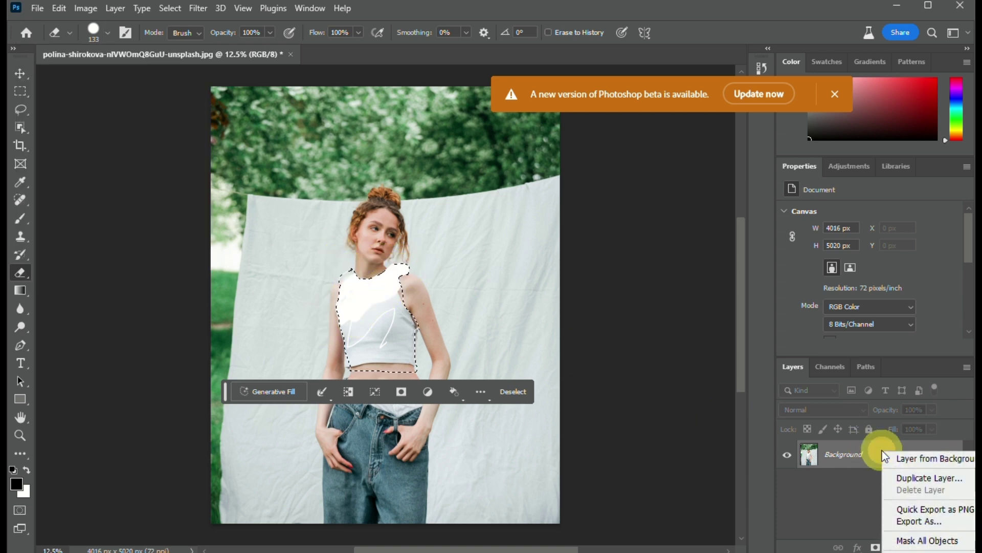
{"action": "left_click", "coordinate": [903, 475]}
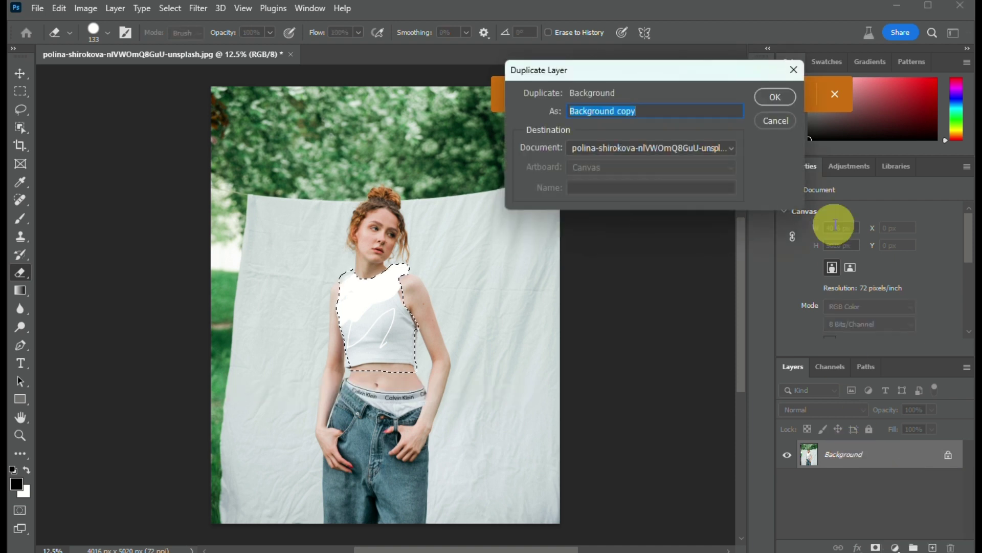
{"action": "left_click", "coordinate": [775, 96]}
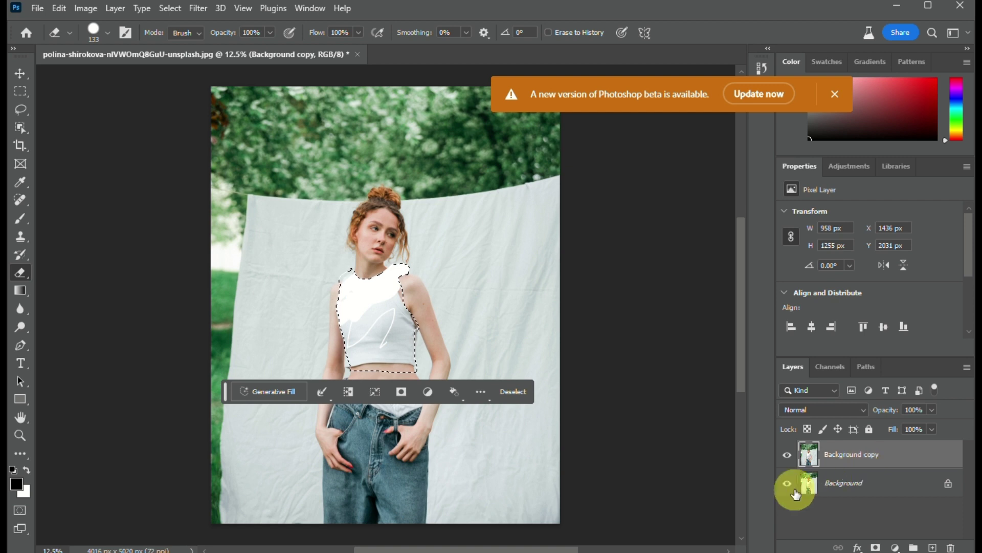
{"action": "left_click", "coordinate": [788, 483]}
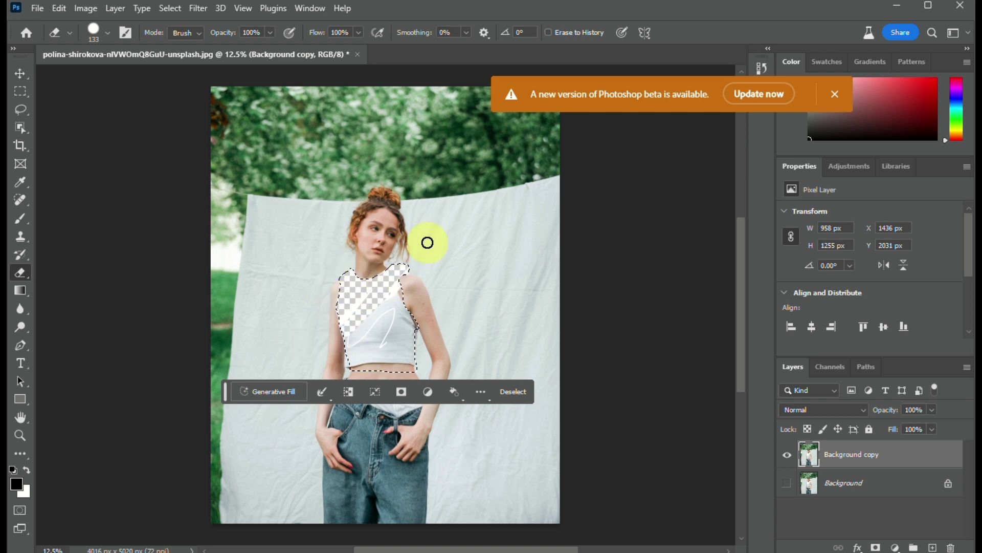
{"action": "mouse_move", "coordinate": [349, 348]}
{"action": "left_mouse_down"}
{"action": "mouse_move", "coordinate": [342, 238]}
{"action": "mouse_move", "coordinate": [343, 421]}
{"action": "mouse_move", "coordinate": [349, 350]}
{"action": "mouse_move", "coordinate": [358, 415]}
{"action": "mouse_move", "coordinate": [401, 287]}
{"action": "left_mouse_up"}
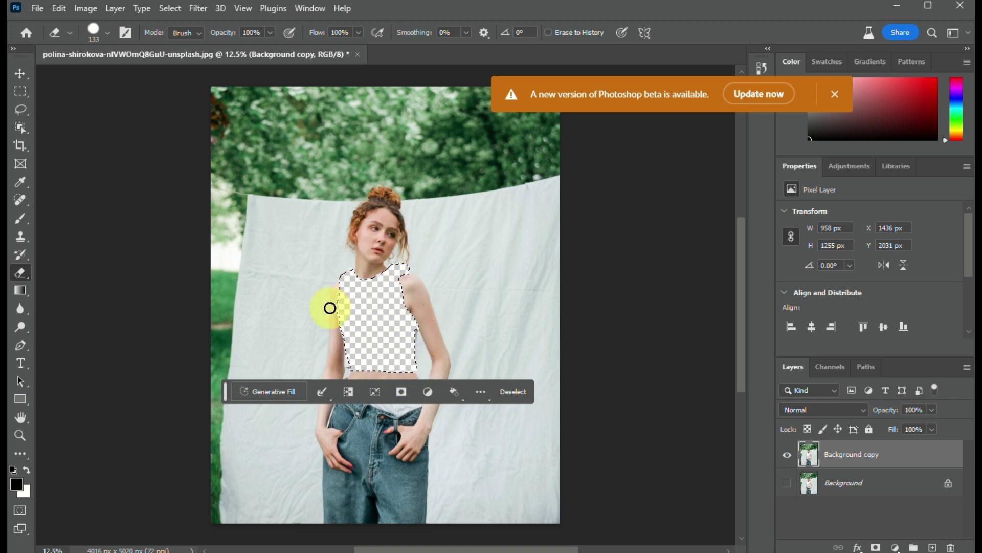
{"action": "left_click", "coordinate": [275, 391]}
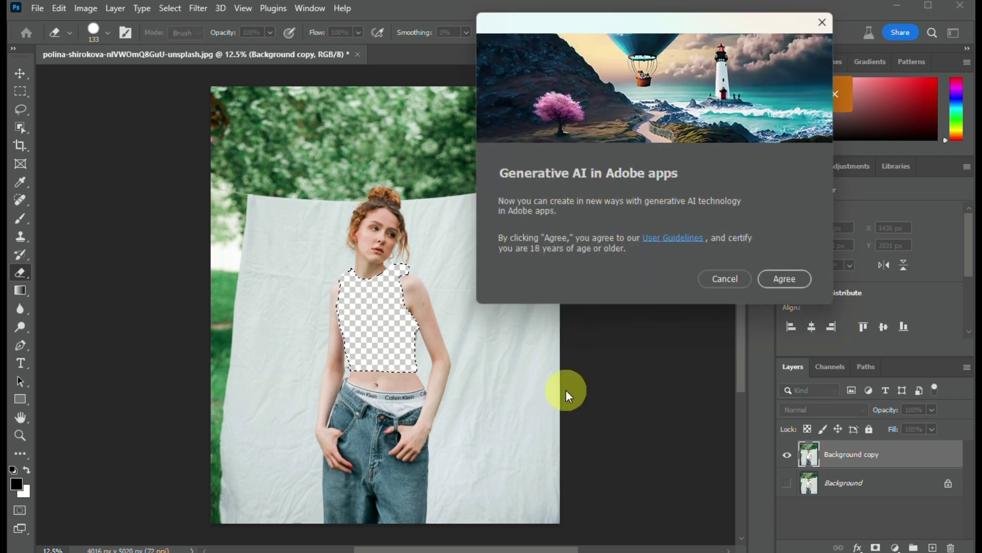
- Accept the Generative AI terms and generate a fill from the prompt 'red shirt'
{"action": "left_click", "coordinate": [785, 279]}
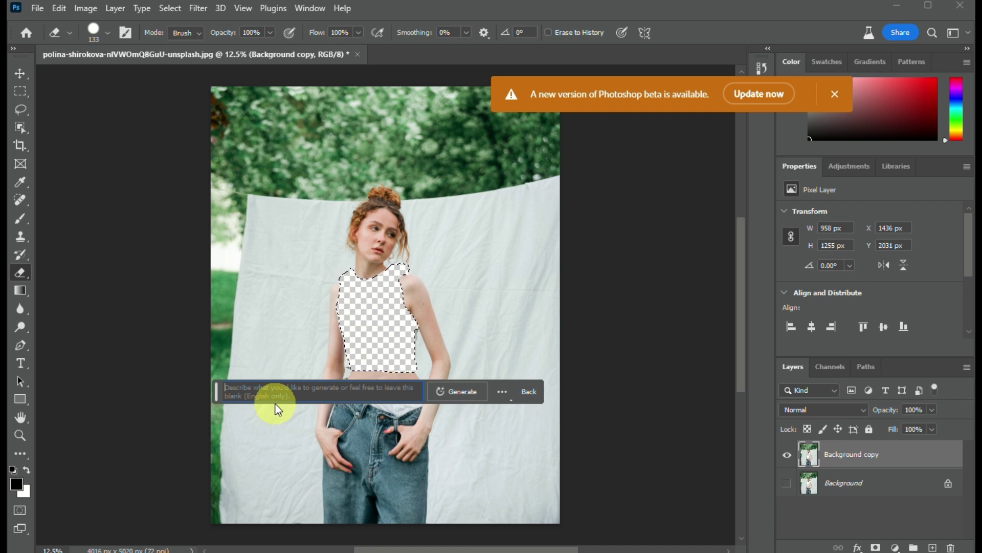
{"action": "type", "text": "red "}
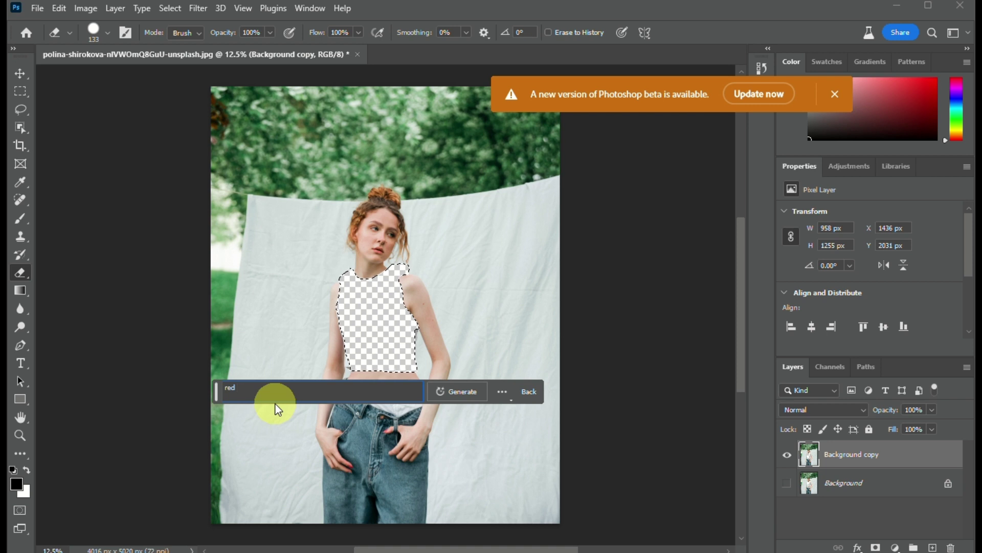
{"action": "type", "text": "shirt"}
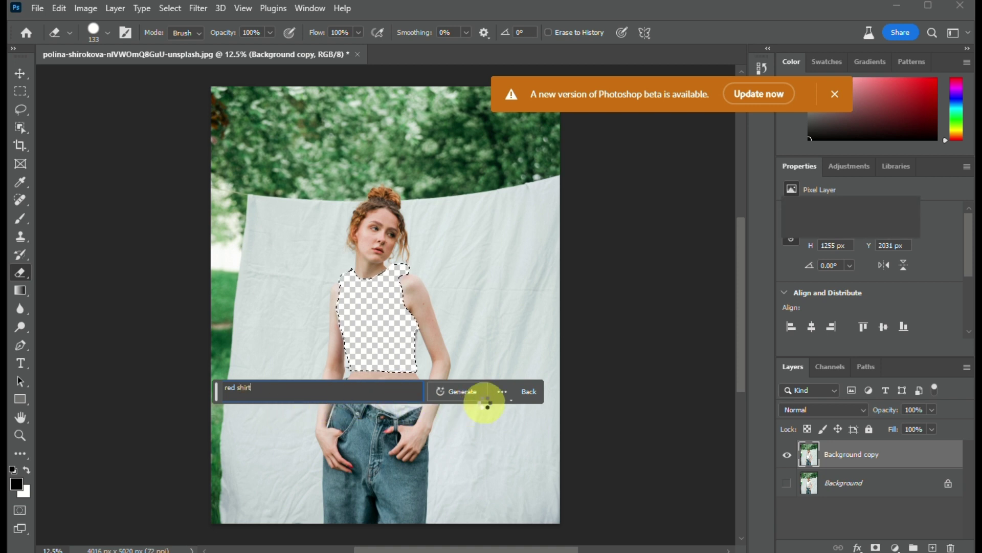
{"action": "left_click", "coordinate": [460, 390]}
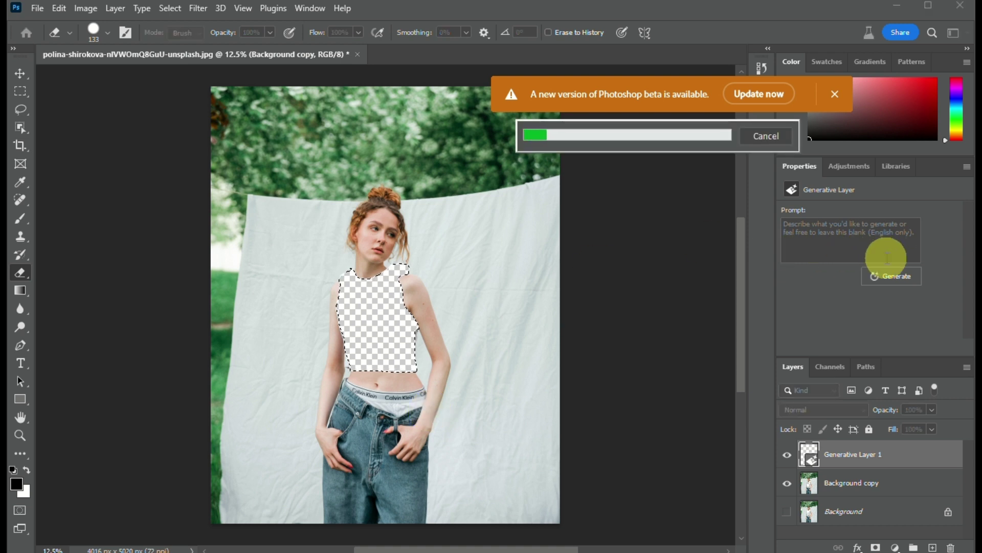
- Dismiss the update notice, compare the three generated variations, and keep the first white printed tank top
{"action": "left_click", "coordinate": [838, 97]}
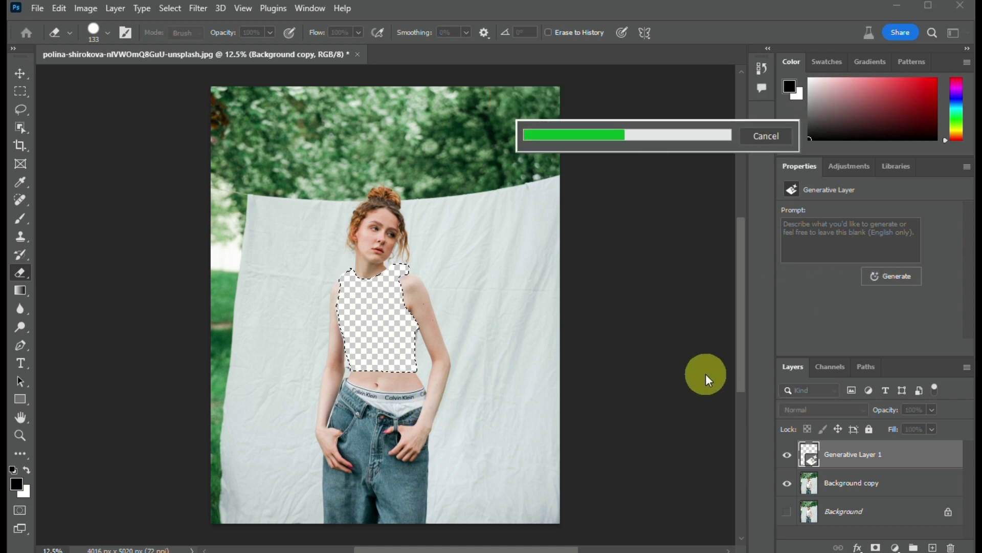
{"action": "scroll", "coordinate": [367, 315], "scroll_direction": "left", "scroll_amount": 1}
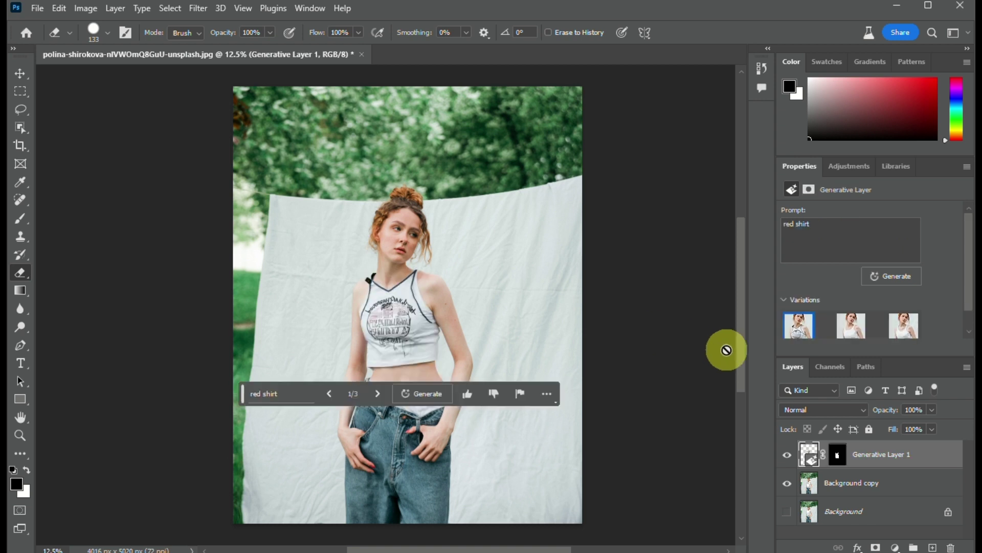
{"action": "left_click", "coordinate": [857, 329]}
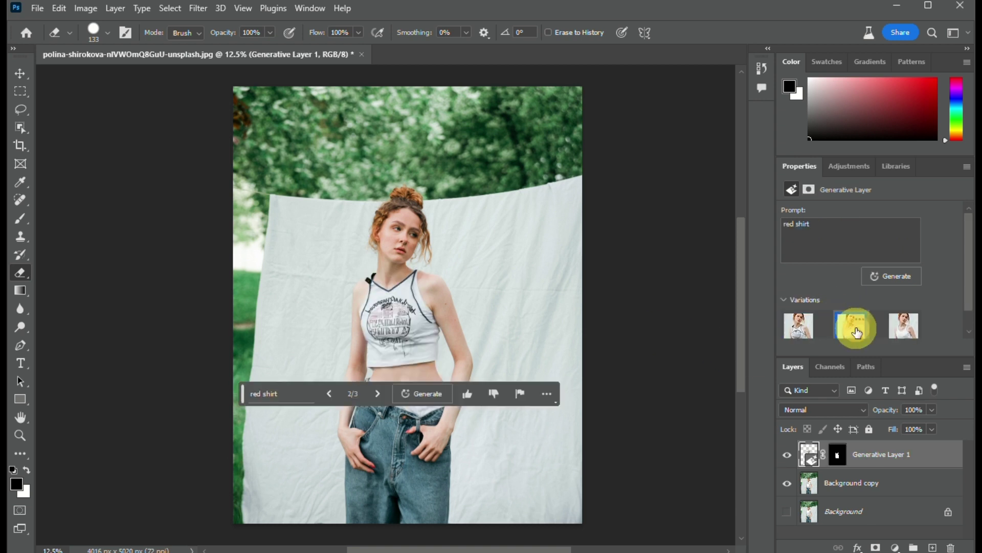
{"action": "left_click", "coordinate": [915, 330]}
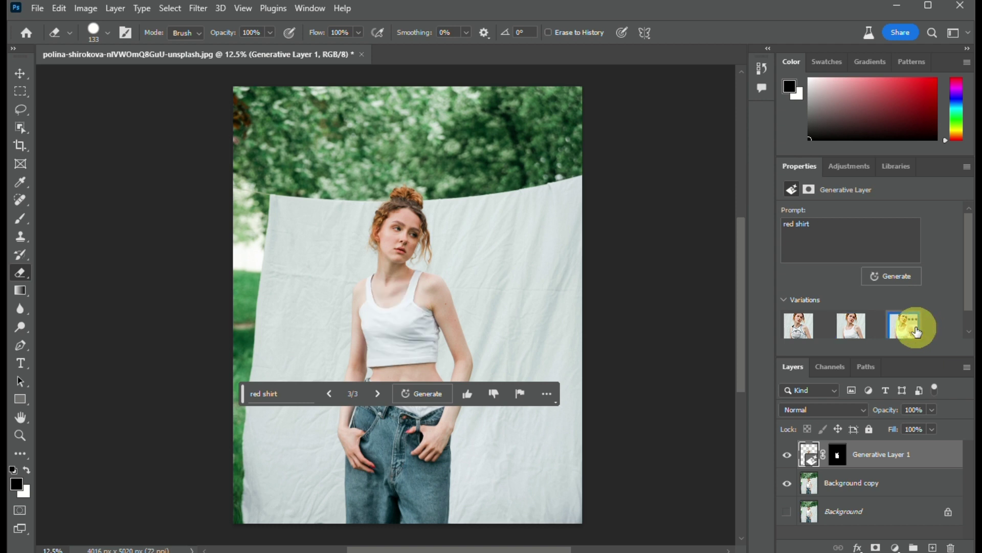
{"action": "left_click", "coordinate": [795, 329]}
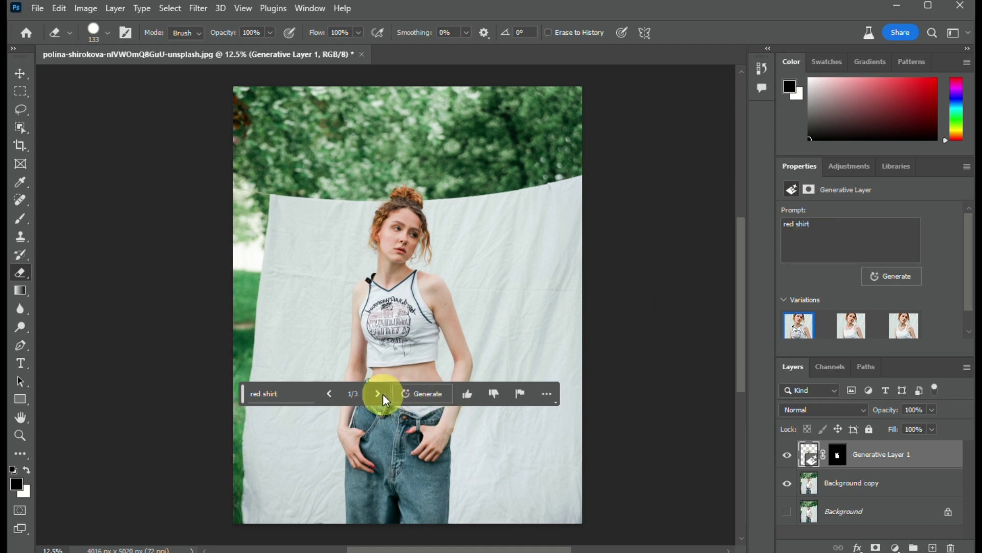
- Regenerate the 'red shirt' fill for three more variations, showing variation 4 of 6
{"action": "left_click", "coordinate": [251, 391]}
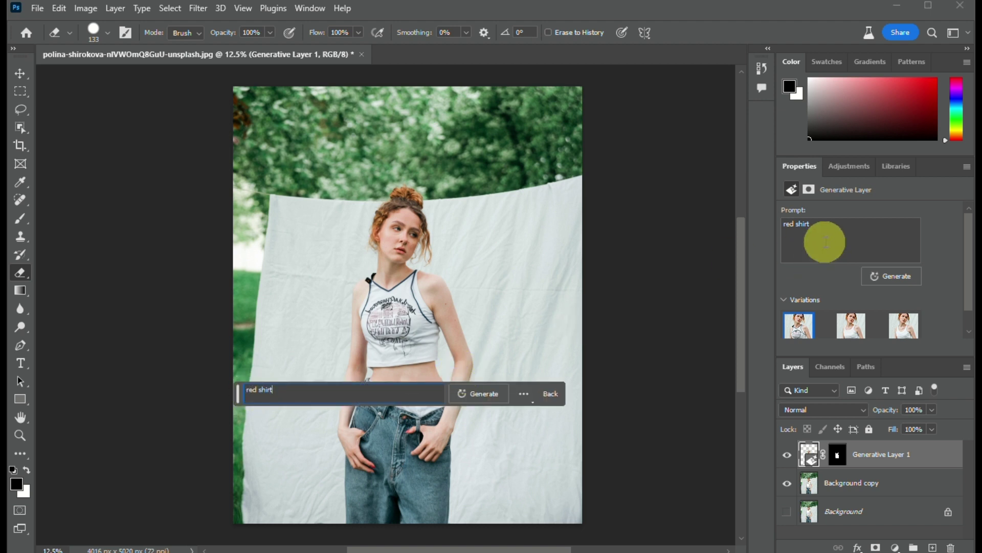
{"action": "left_click", "coordinate": [789, 221]}
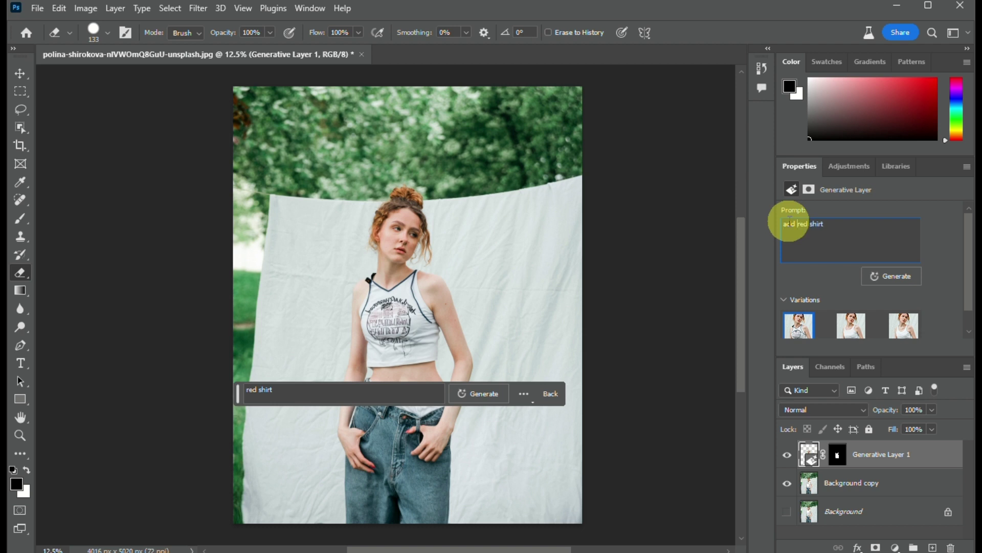
{"action": "type", "text": "add"}
{"action": "left_click", "coordinate": [475, 393]}
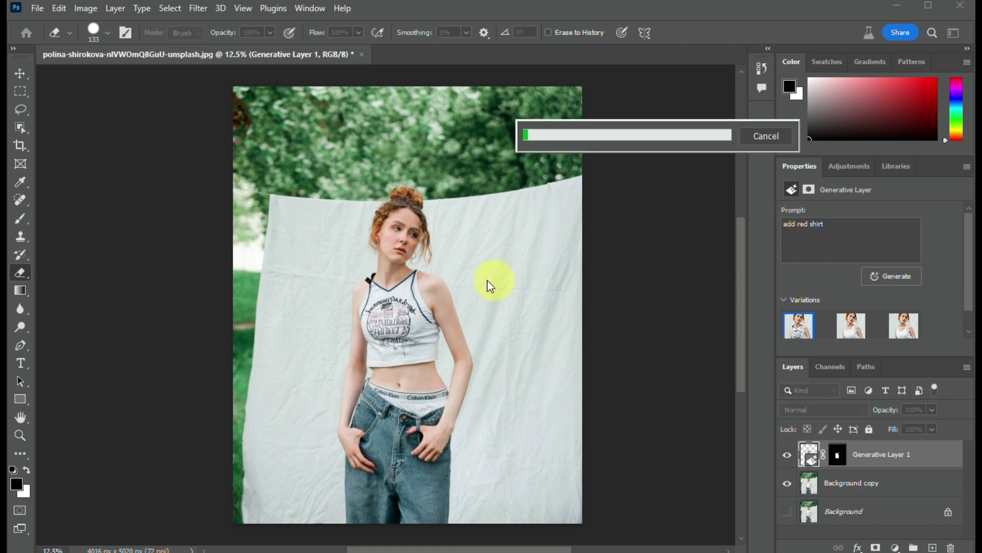
{"action": "left_click", "coordinate": [814, 224]}
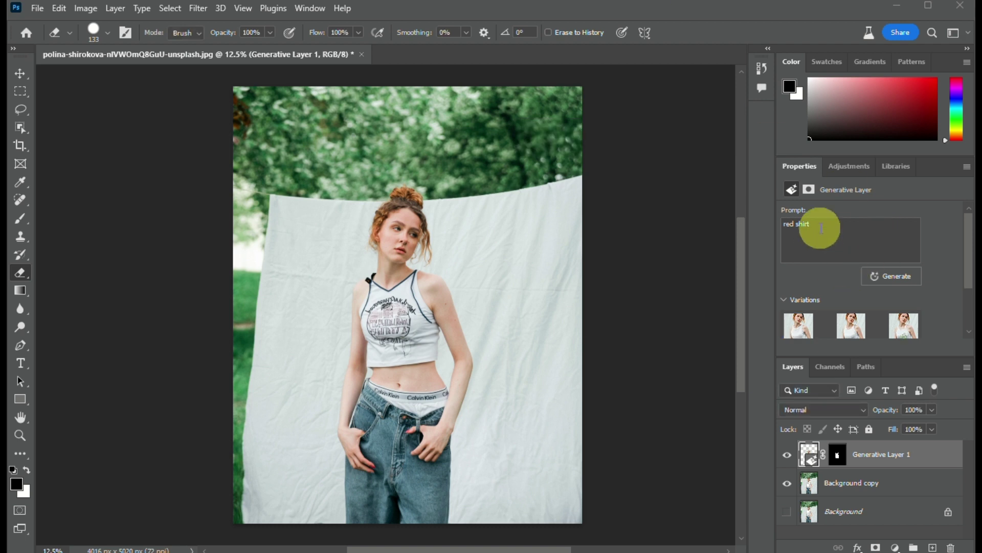
{"action": "key", "text": "ctrl+z"}
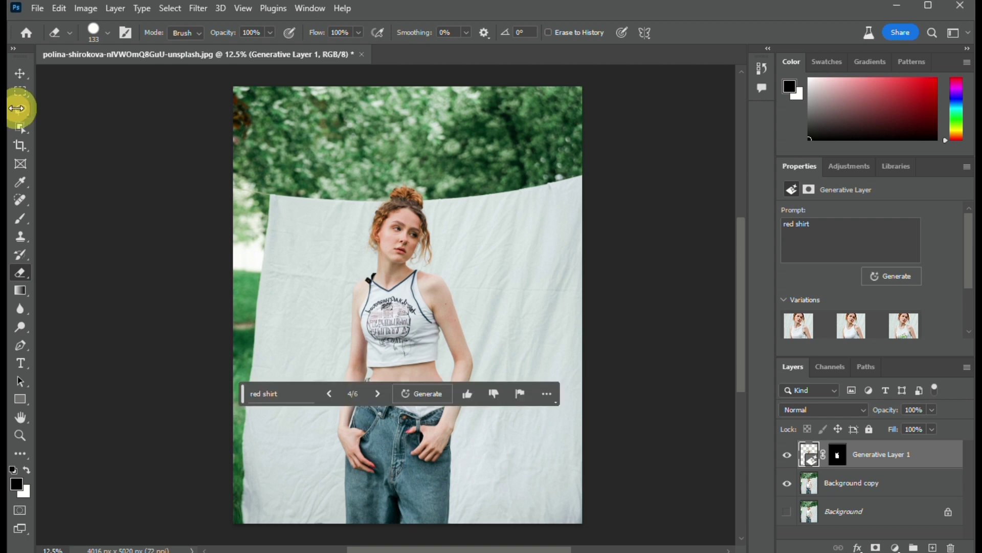
{"action": "left_click", "coordinate": [22, 112]}
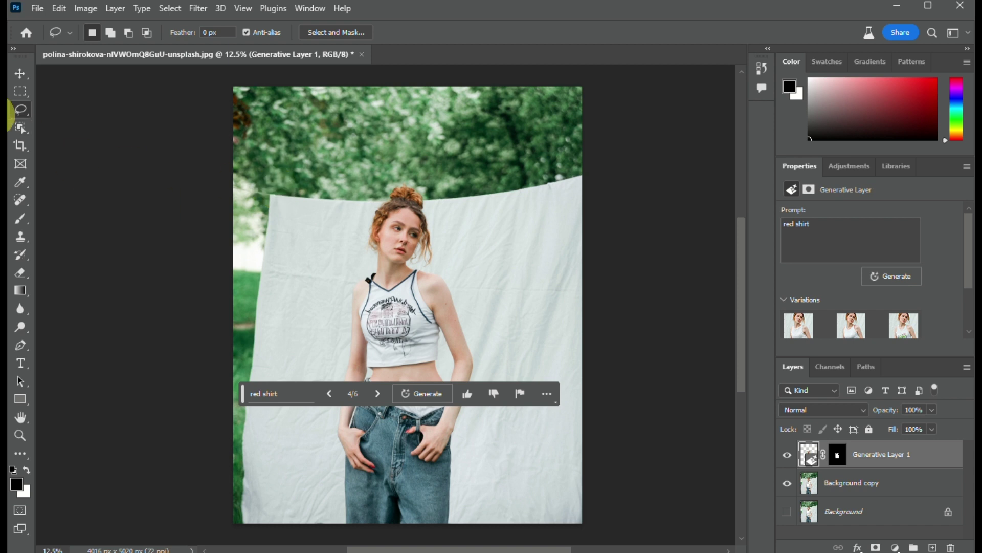
- Switch the selection tool to the Magic Wand
{"action": "right_click", "coordinate": [22, 109]}
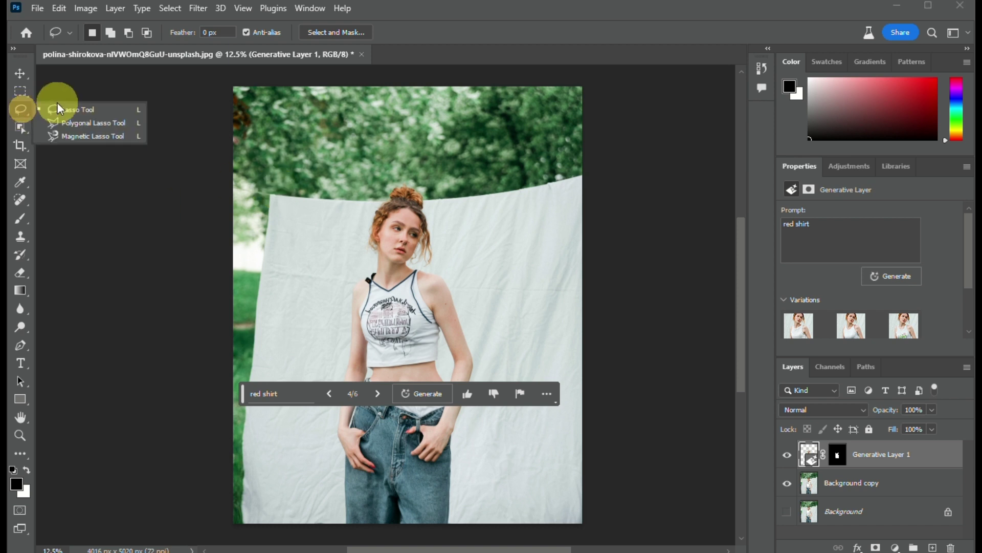
{"action": "left_click", "coordinate": [23, 92]}
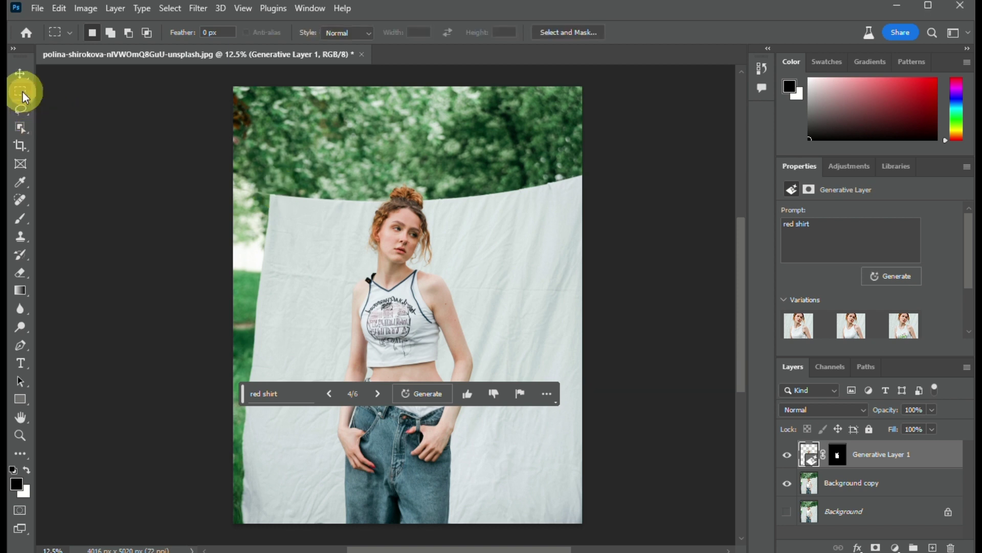
{"action": "right_click", "coordinate": [22, 92]}
{"action": "left_click", "coordinate": [63, 96]}
{"action": "left_click", "coordinate": [23, 127]}
{"action": "right_click", "coordinate": [23, 127]}
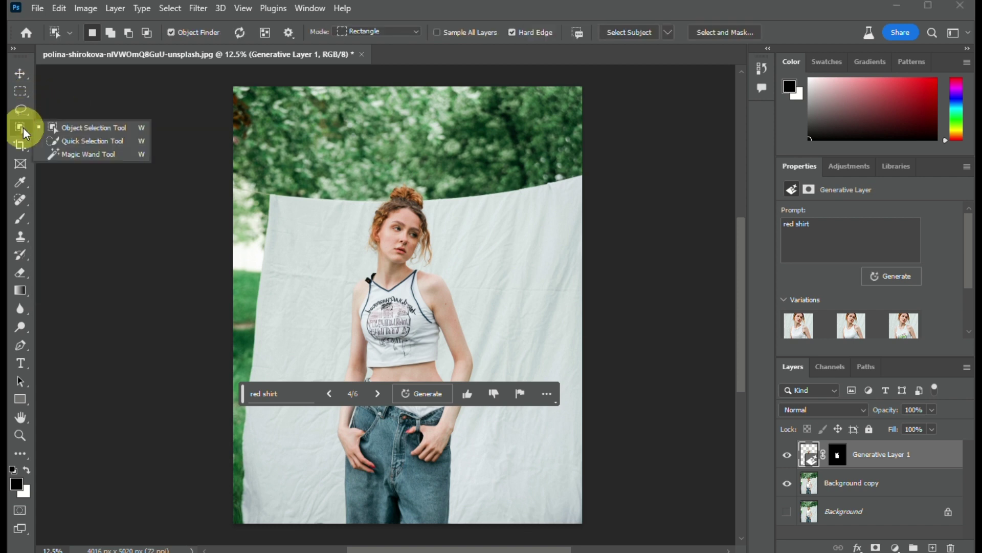
{"action": "left_click", "coordinate": [73, 156]}
- Magic Wand-select the sheet left of the woman and across the background
{"action": "left_click", "coordinate": [337, 280]}
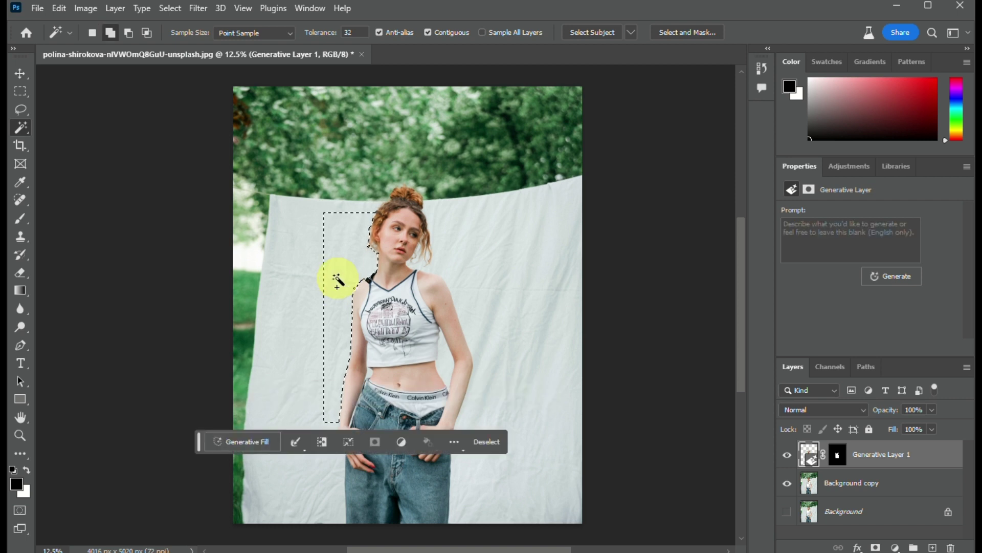
{"action": "left_click", "coordinate": [281, 276], "text": "shift"}
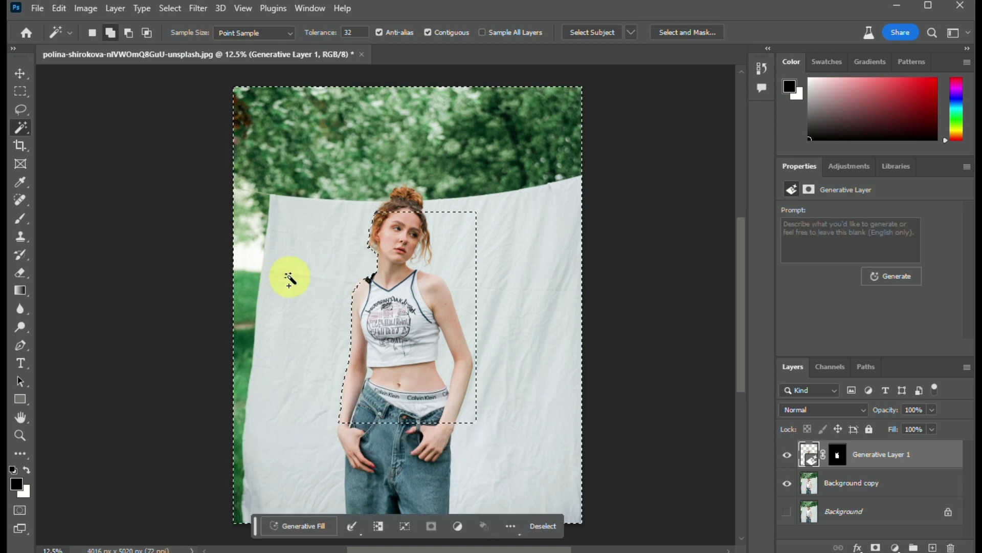
{"action": "left_click", "coordinate": [301, 350]}
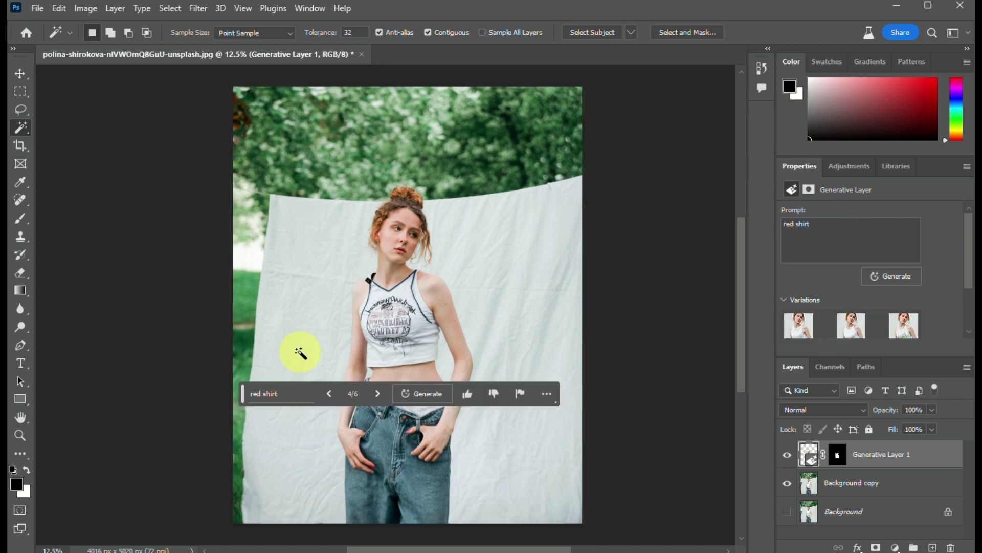
{"action": "key", "text": "ctrl+z"}
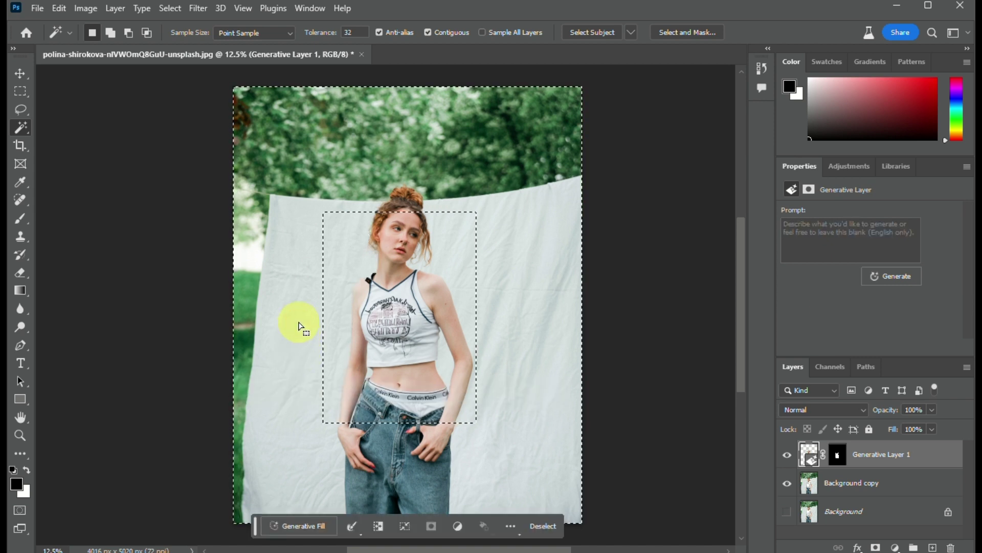
- On Background copy, select the white sheet, waistband and skin areas, then deselect
{"action": "left_click", "coordinate": [892, 494]}
{"action": "left_click", "coordinate": [385, 435]}
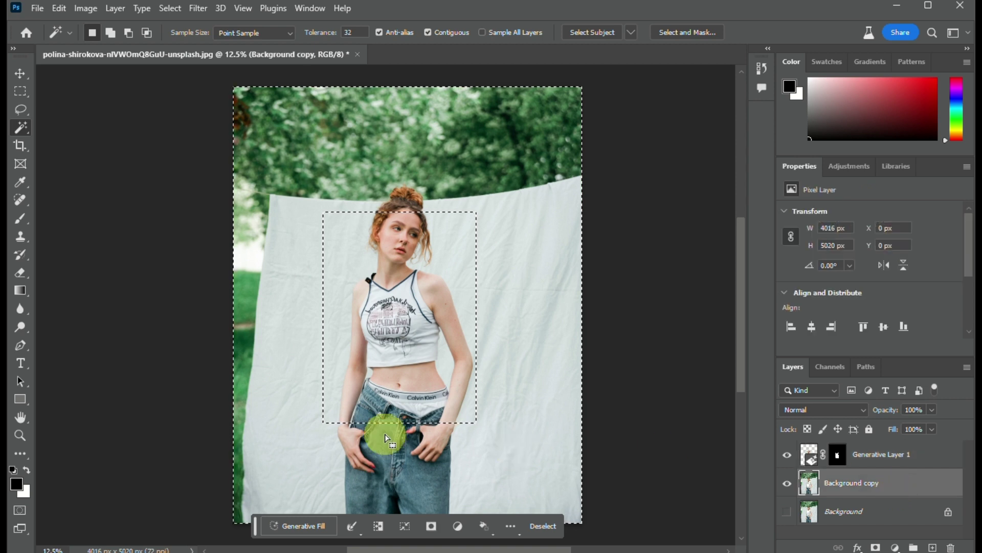
{"action": "left_click", "coordinate": [288, 400]}
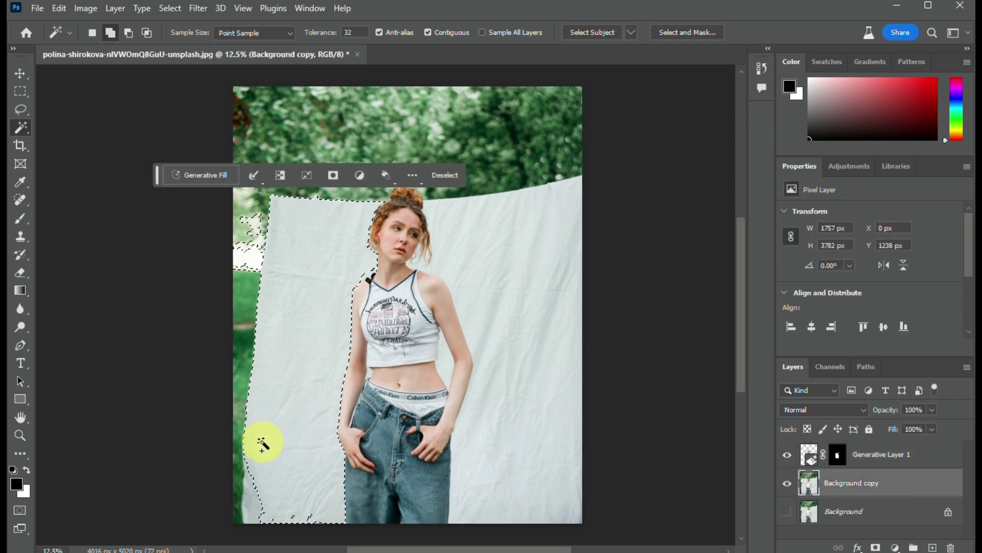
{"action": "left_click", "coordinate": [256, 508], "text": "shift"}
{"action": "left_click", "coordinate": [551, 294], "text": "shift"}
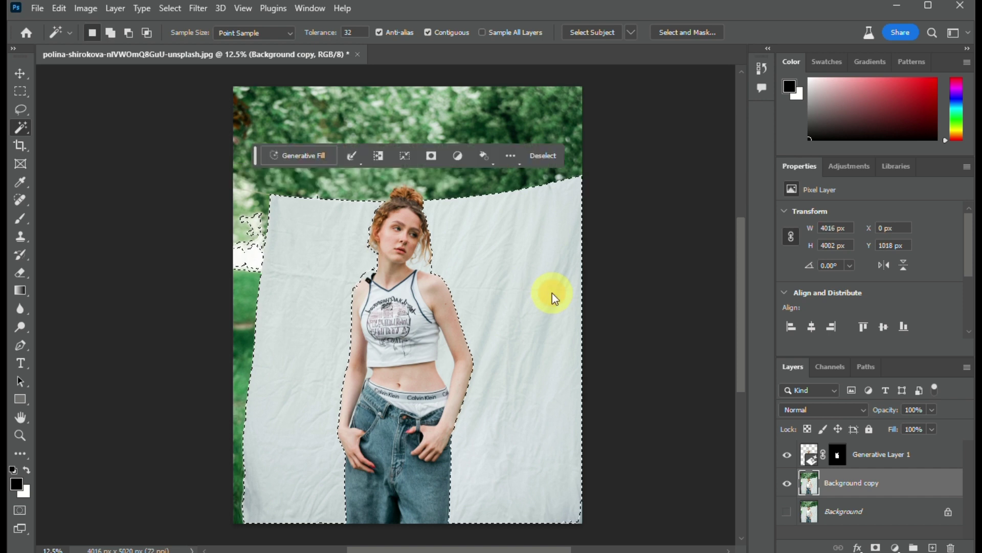
{"action": "left_click", "coordinate": [374, 374], "text": "shift"}
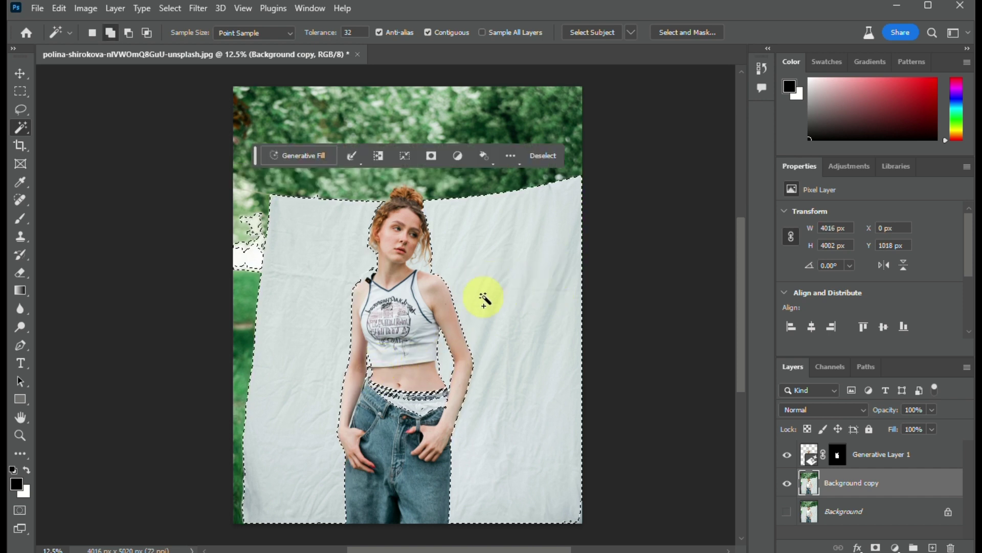
{"action": "left_click", "coordinate": [453, 356], "text": "shift"}
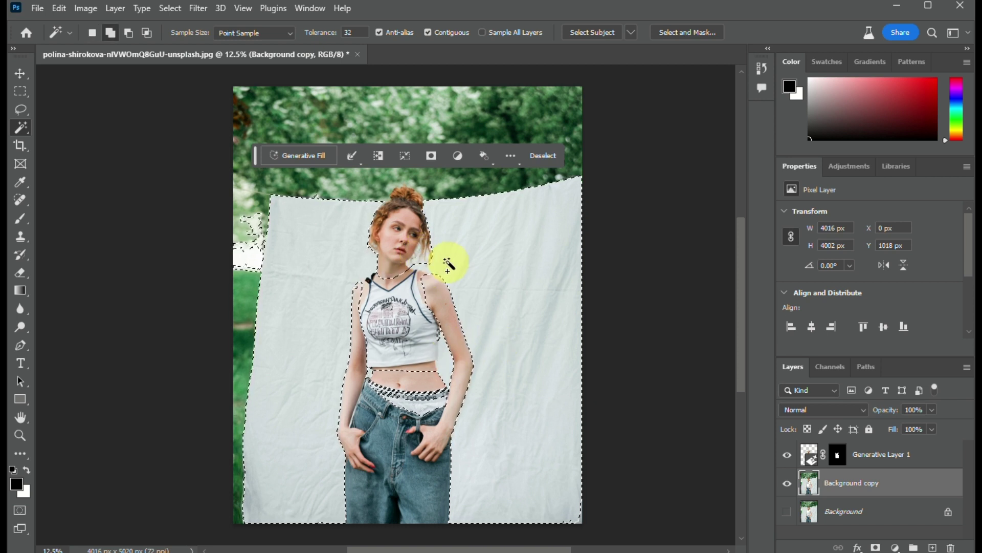
{"action": "left_click", "coordinate": [541, 149]}
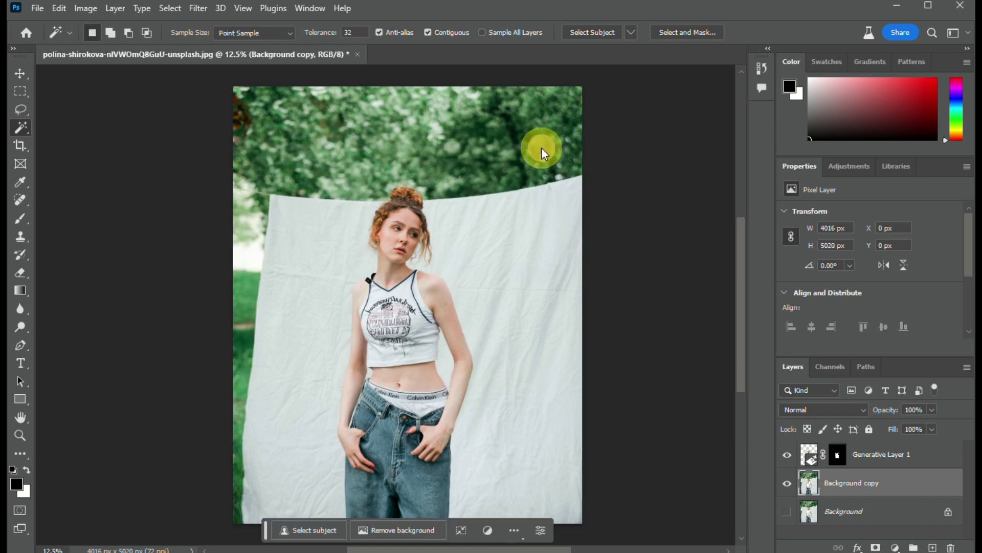
- Remove the photo's background and Magic Wand-select leftover fragments along the left edge
{"action": "left_click", "coordinate": [406, 537]}
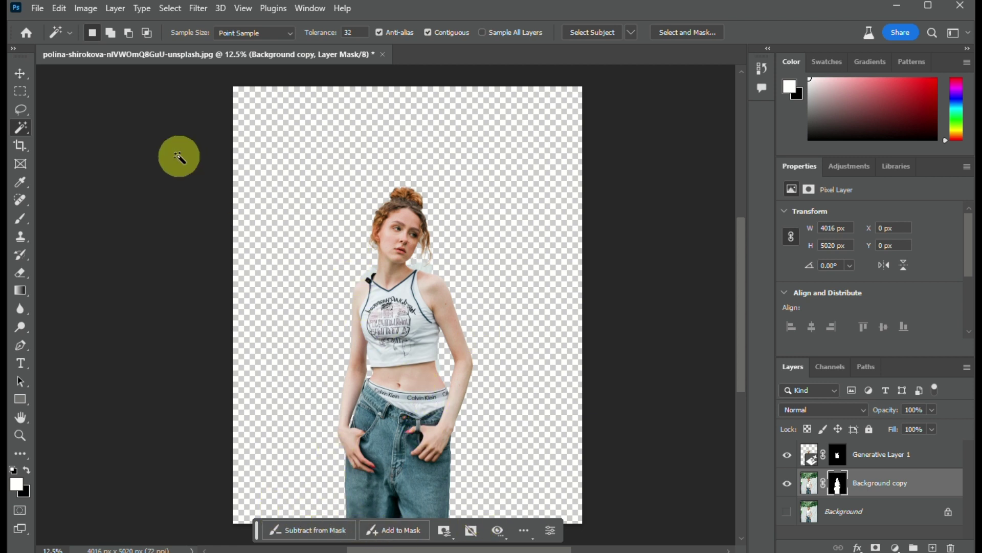
{"action": "left_click", "coordinate": [239, 180]}
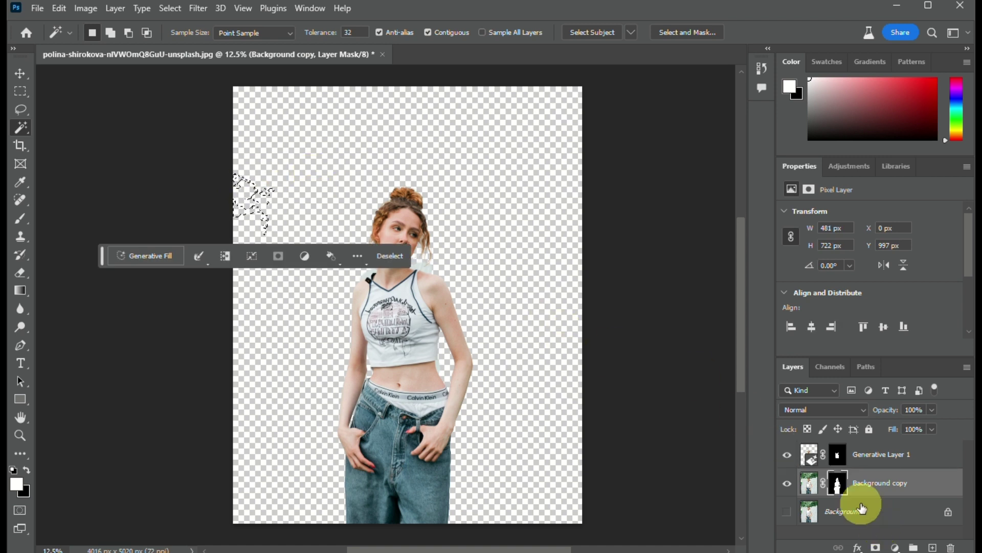
{"action": "left_click", "coordinate": [285, 330]}
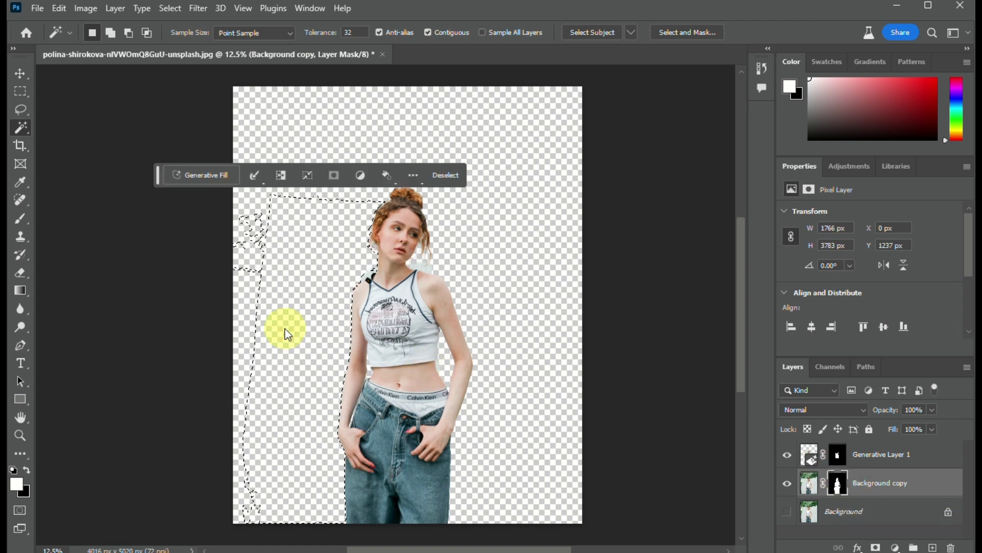
{"action": "key", "text": "shift"}
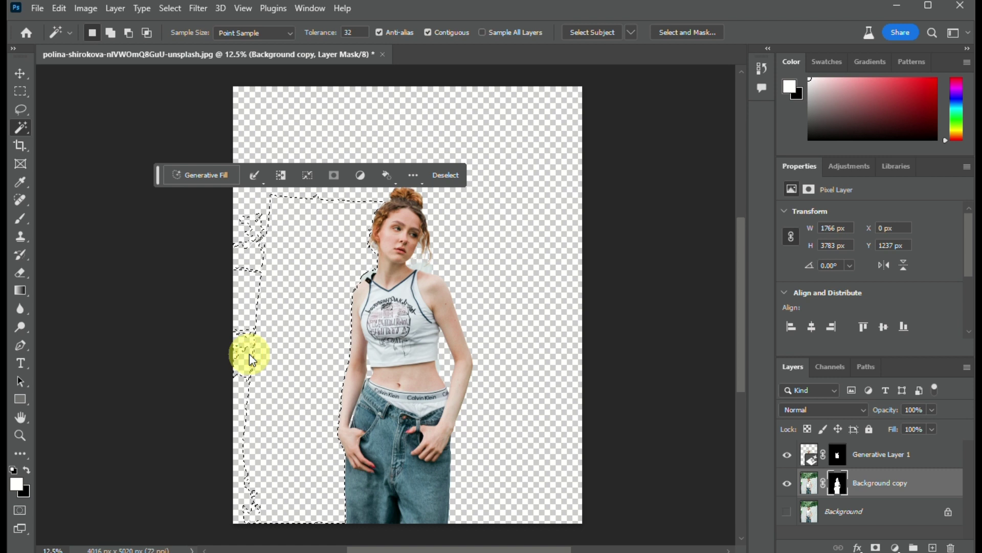
{"action": "left_click", "coordinate": [261, 338], "text": "shift"}
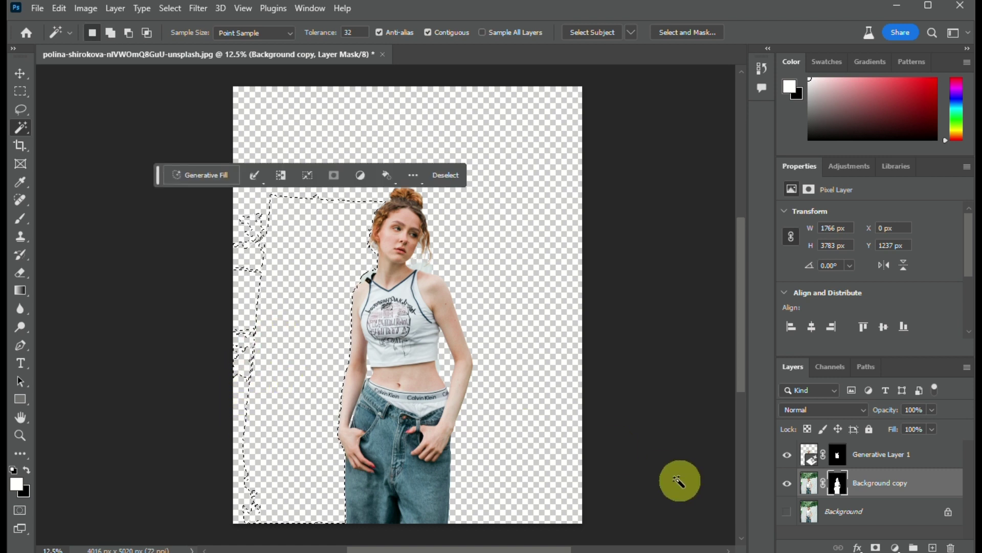
- Add more left-edge leftovers, then lasso a freehand outline around the woman
{"action": "left_click", "coordinate": [266, 471], "text": "shift"}
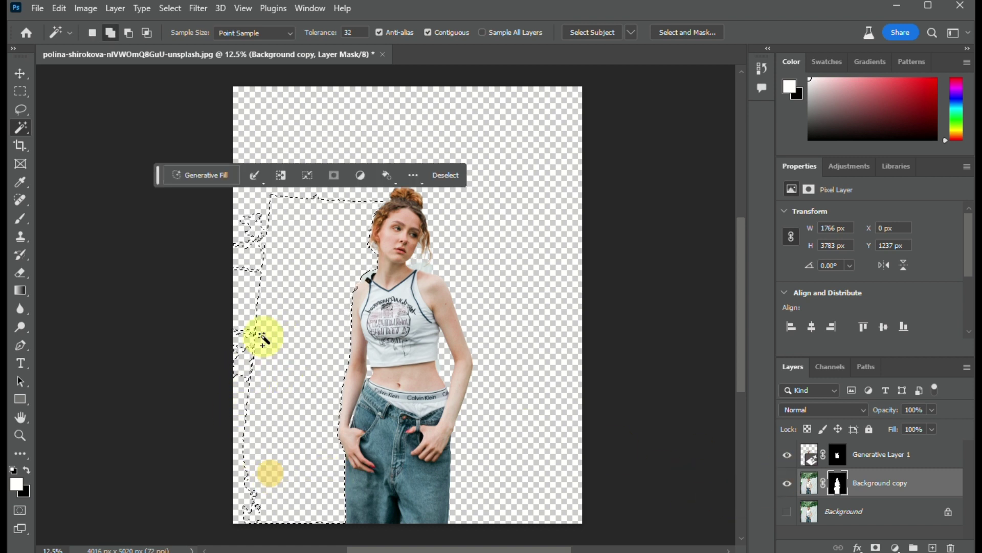
{"action": "left_click", "coordinate": [24, 106]}
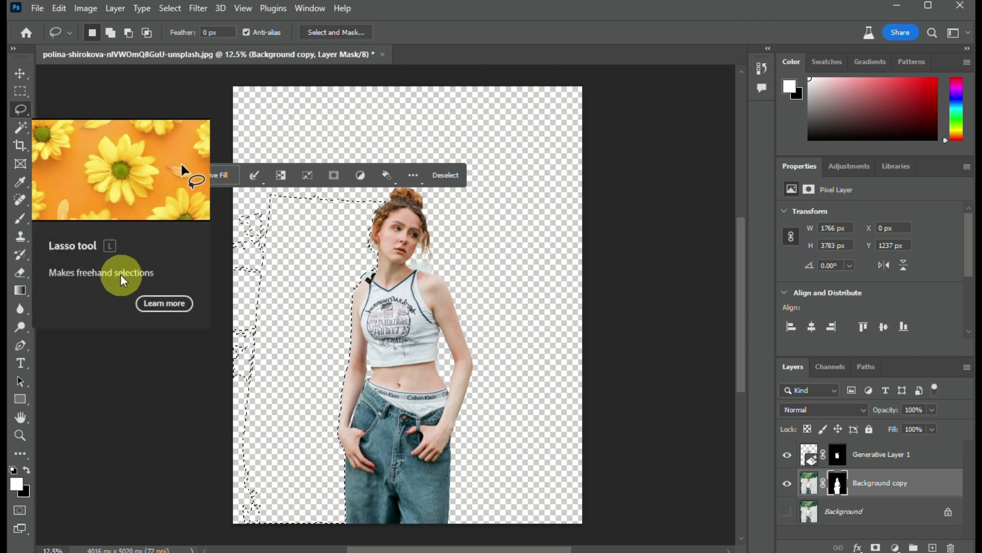
{"action": "right_click", "coordinate": [23, 104]}
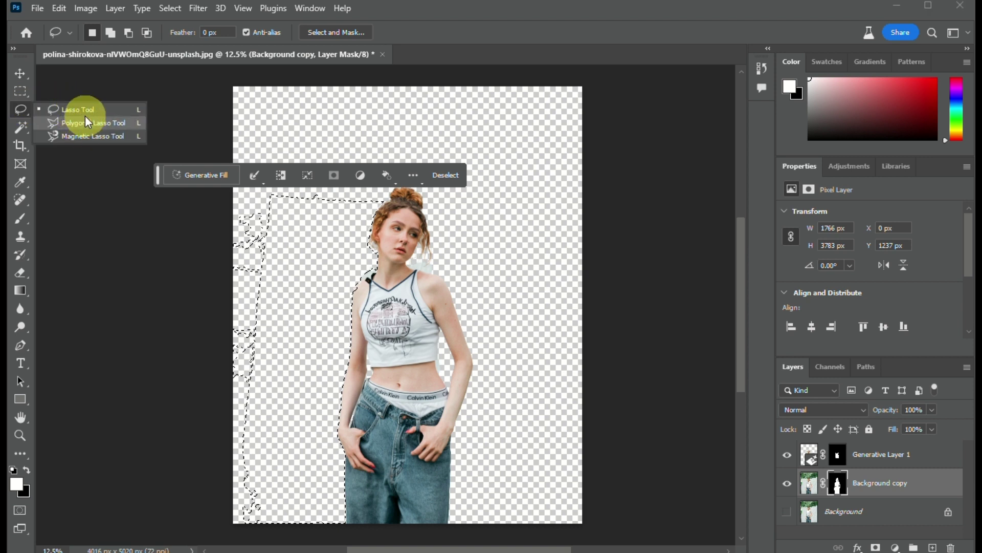
{"action": "left_click", "coordinate": [83, 109]}
{"action": "left_click", "coordinate": [193, 380]}
{"action": "left_click", "coordinate": [348, 508]}
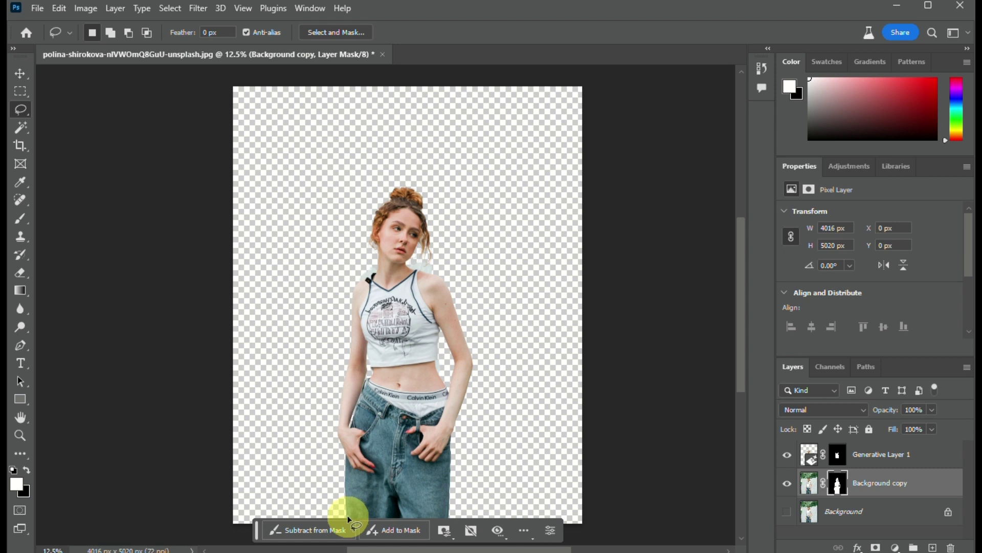
{"action": "mouse_move", "coordinate": [348, 514]}
{"action": "left_mouse_down"}
{"action": "mouse_move", "coordinate": [352, 265]}
{"action": "mouse_move", "coordinate": [366, 258]}
{"action": "mouse_move", "coordinate": [370, 198]}
{"action": "mouse_move", "coordinate": [413, 201]}
{"action": "mouse_move", "coordinate": [418, 260]}
{"action": "mouse_move", "coordinate": [448, 315]}
{"action": "mouse_move", "coordinate": [438, 460]}
{"action": "left_mouse_up"}
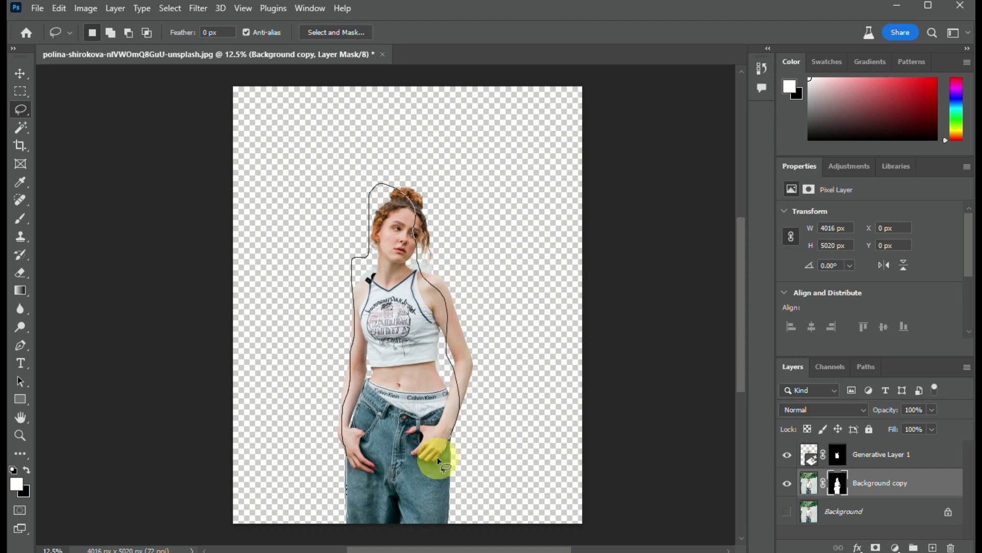
{"action": "left_click_drag", "start_coordinate": [443, 522], "coordinate": [439, 527]}
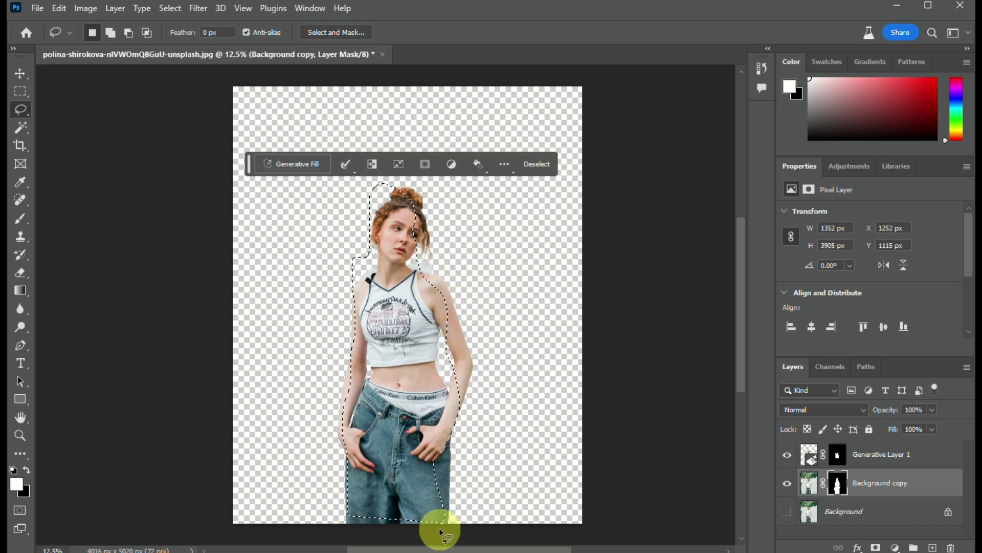
- Invert the selection, deselect, and target the Background copy image instead of its mask
{"action": "left_click", "coordinate": [377, 167]}
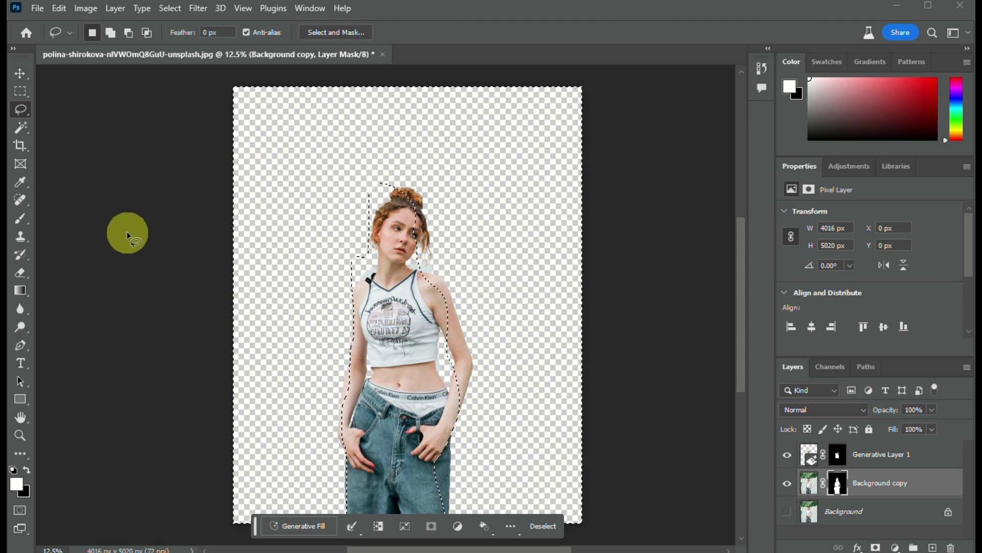
{"action": "left_click", "coordinate": [128, 235]}
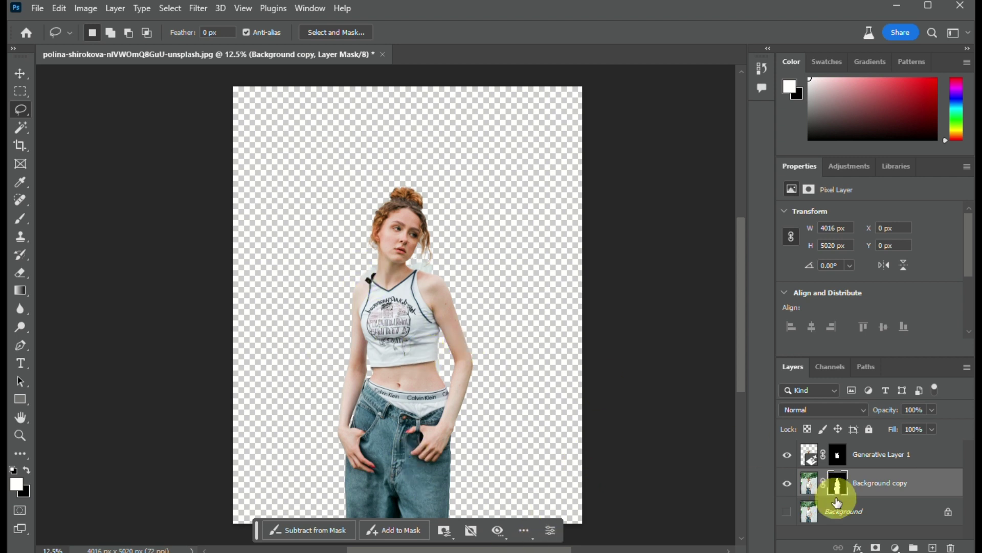
{"action": "left_click", "coordinate": [809, 483]}
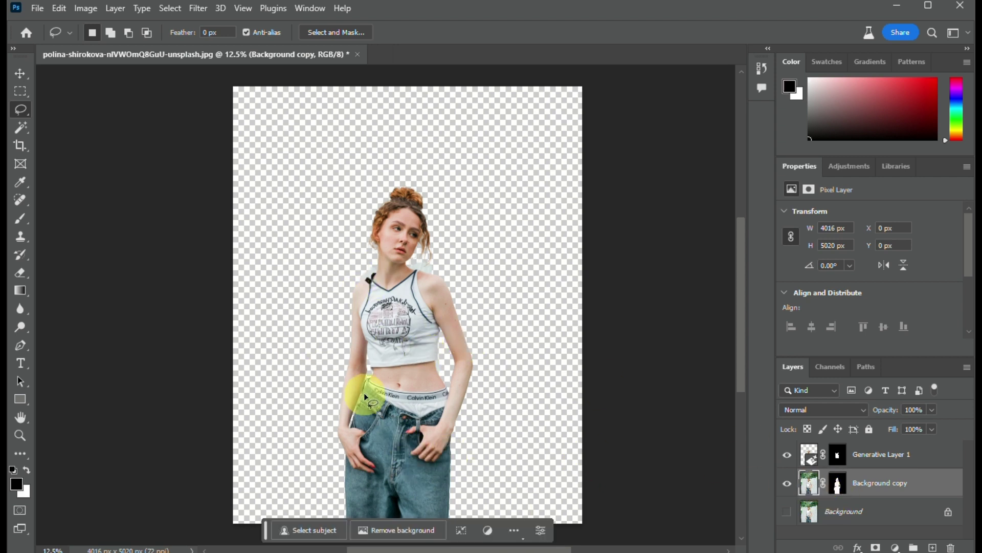
- Select the subject, invert to the background, and Generative Fill it with 'beach'
{"action": "left_click", "coordinate": [323, 530]}
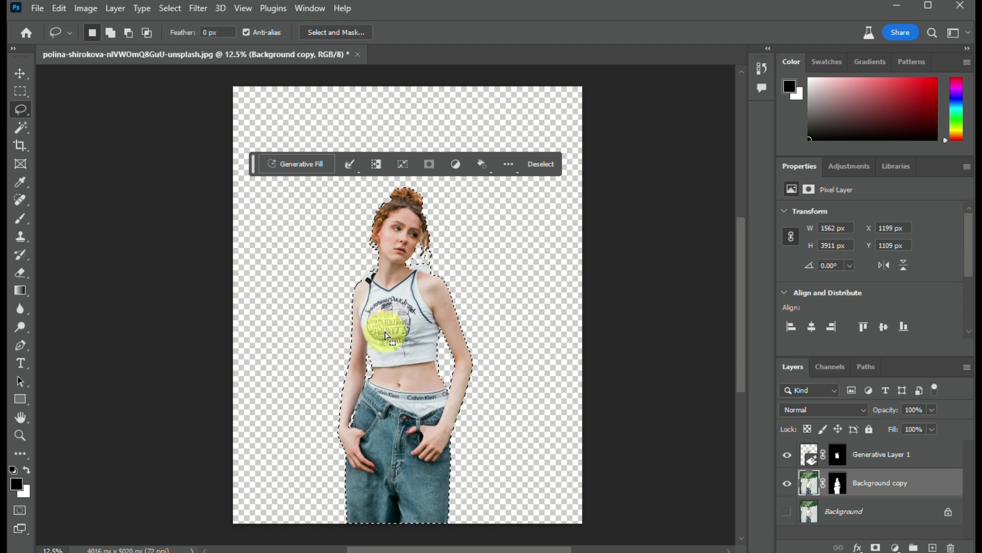
{"action": "left_click", "coordinate": [374, 163]}
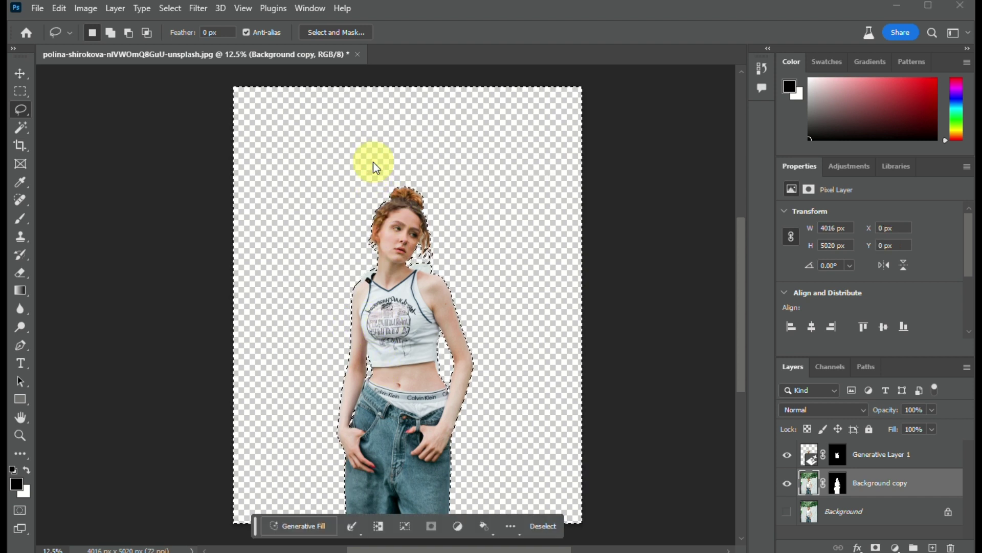
{"action": "left_click", "coordinate": [308, 526]}
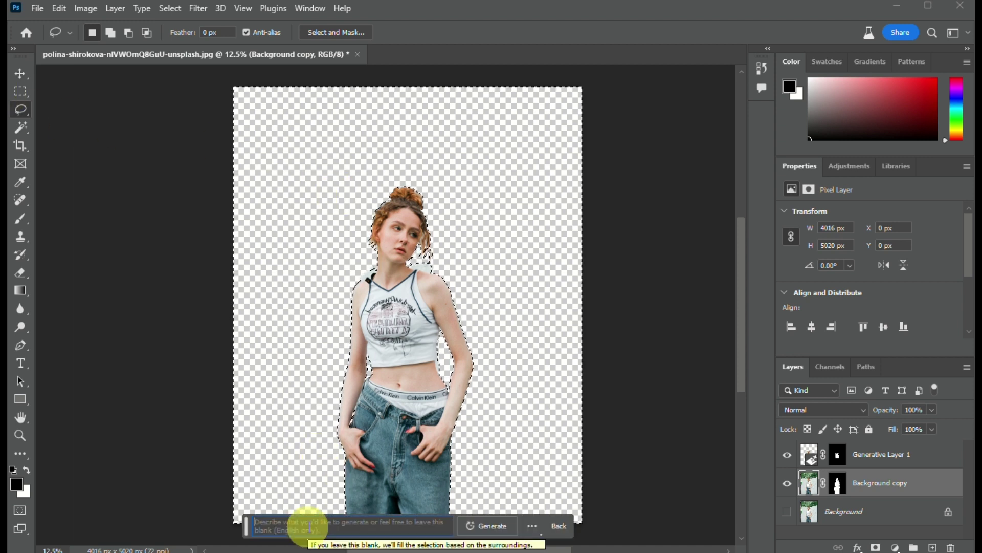
{"action": "type", "text": "beach"}
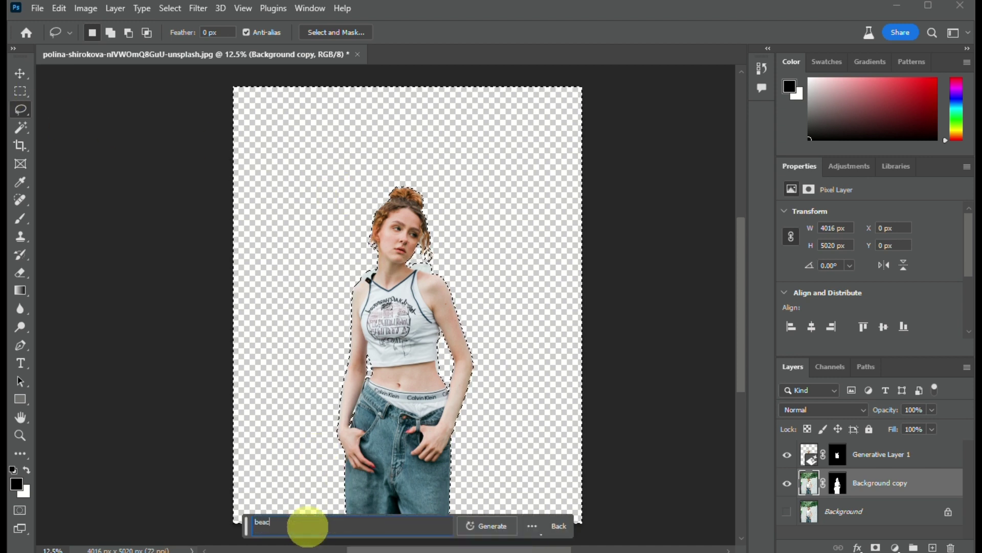
{"action": "left_click", "coordinate": [480, 530]}
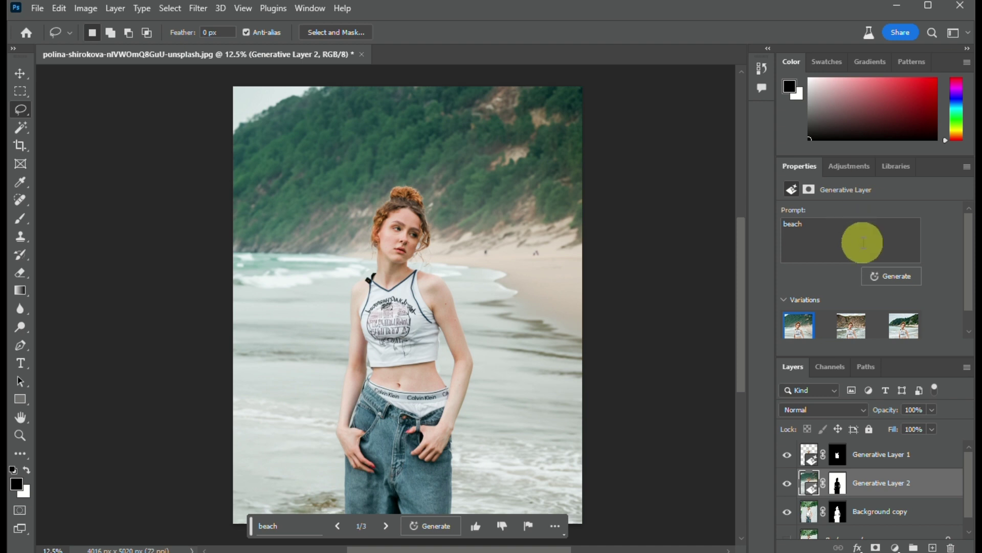
{"action": "left_click", "coordinate": [850, 323]}
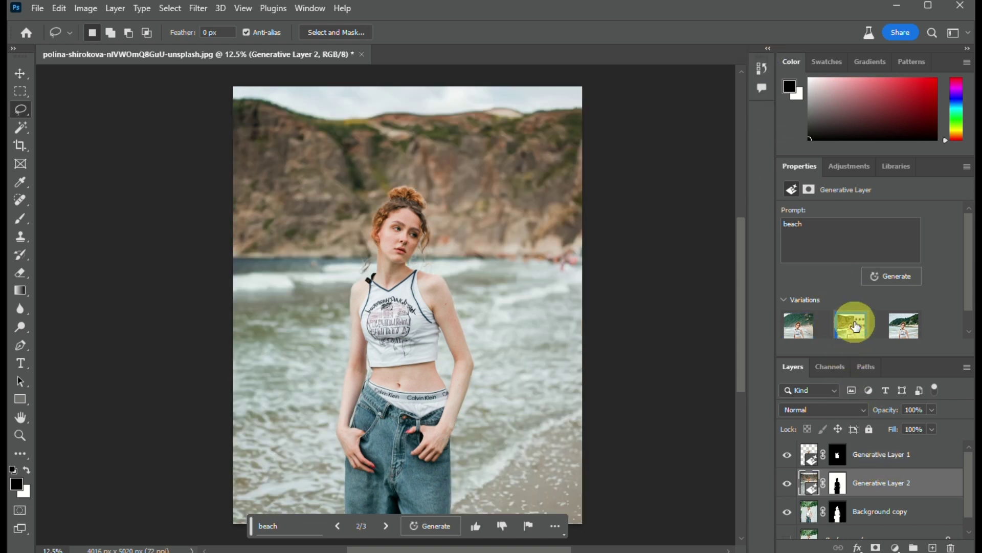
{"action": "left_click", "coordinate": [891, 336]}
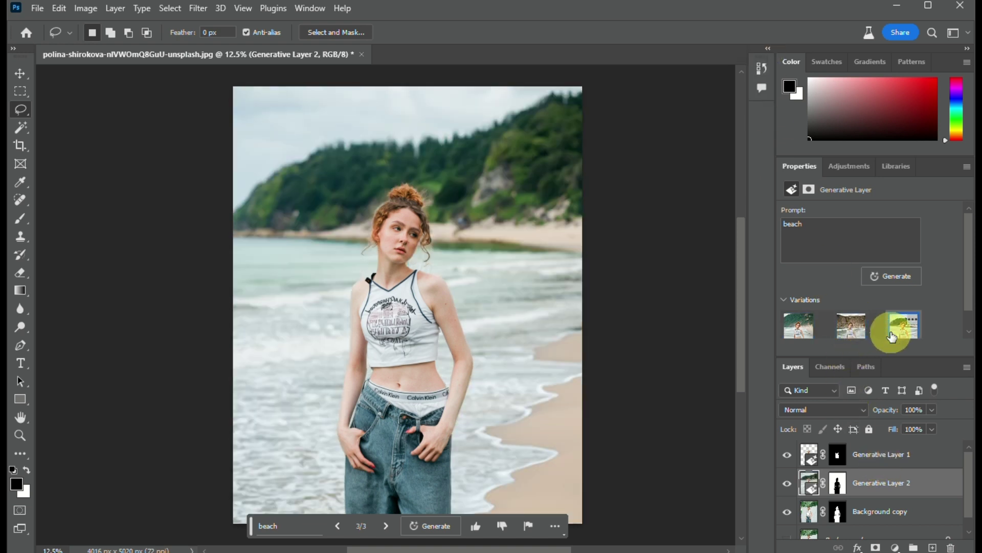
{"action": "left_click", "coordinate": [851, 325]}
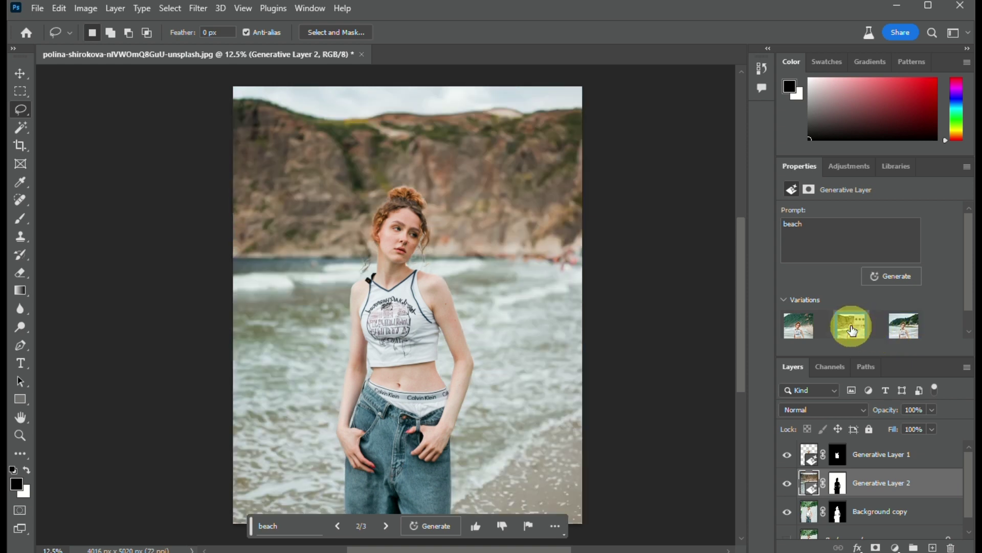
{"action": "left_click", "coordinate": [797, 325]}
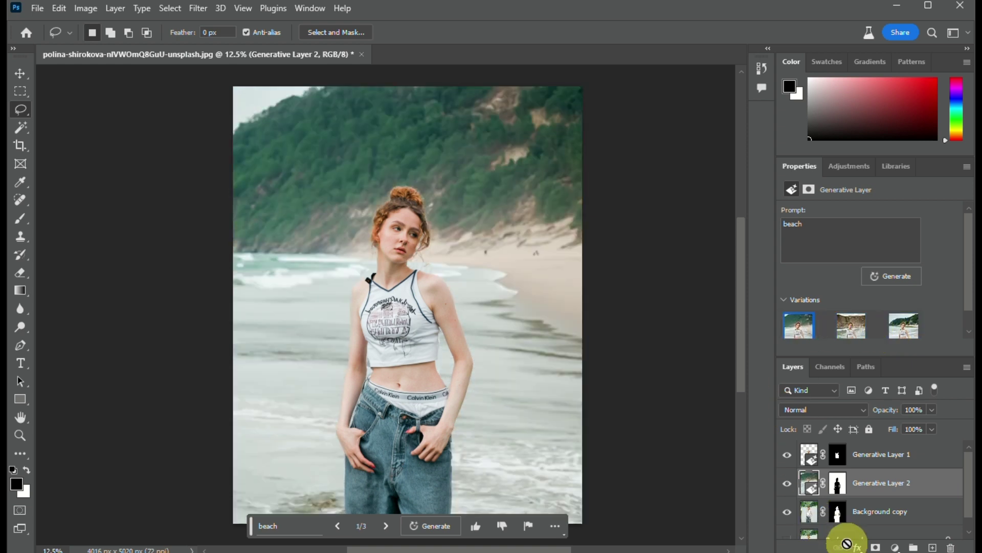
{"action": "left_click_drag", "start_coordinate": [847, 543], "coordinate": [835, 513]}
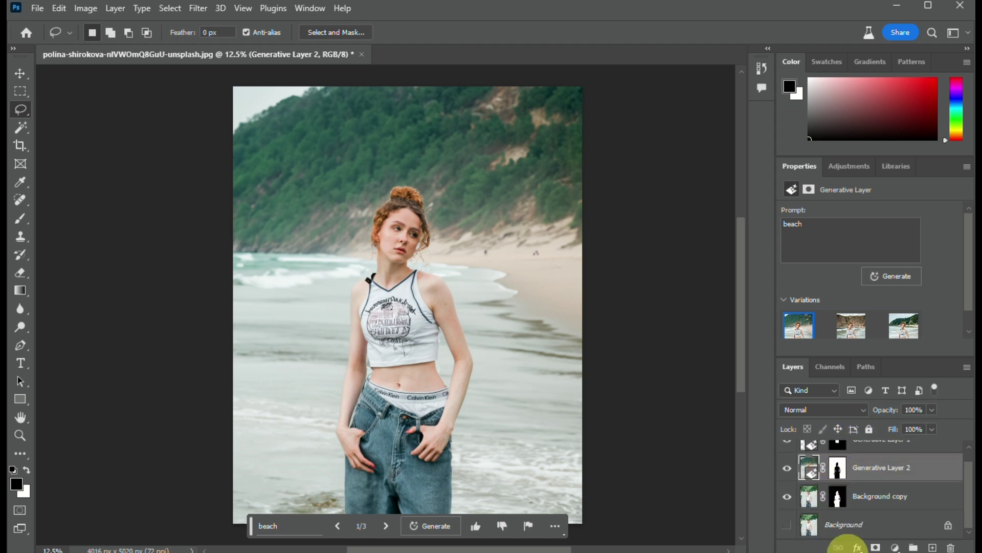
- Hide Background, duplicate it as Background copy 2, and move the copy to the top
{"action": "left_click", "coordinate": [784, 526]}
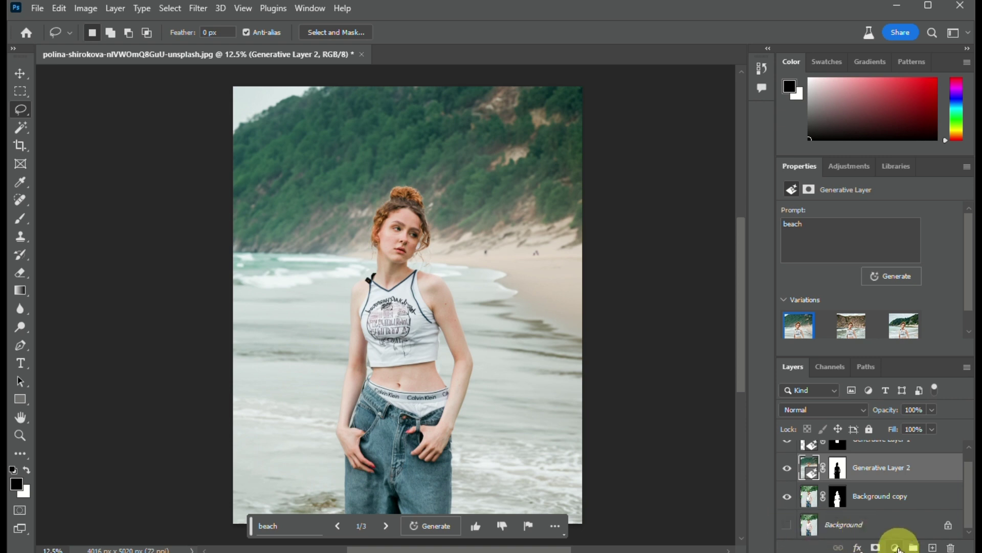
{"action": "right_click", "coordinate": [861, 517]}
{"action": "left_click", "coordinate": [905, 384]}
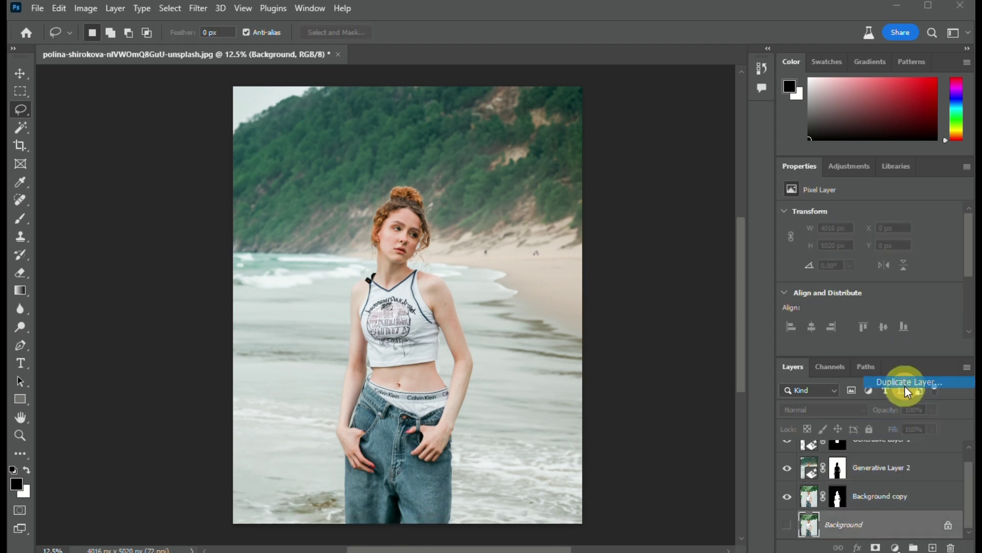
{"action": "key", "text": "Return"}
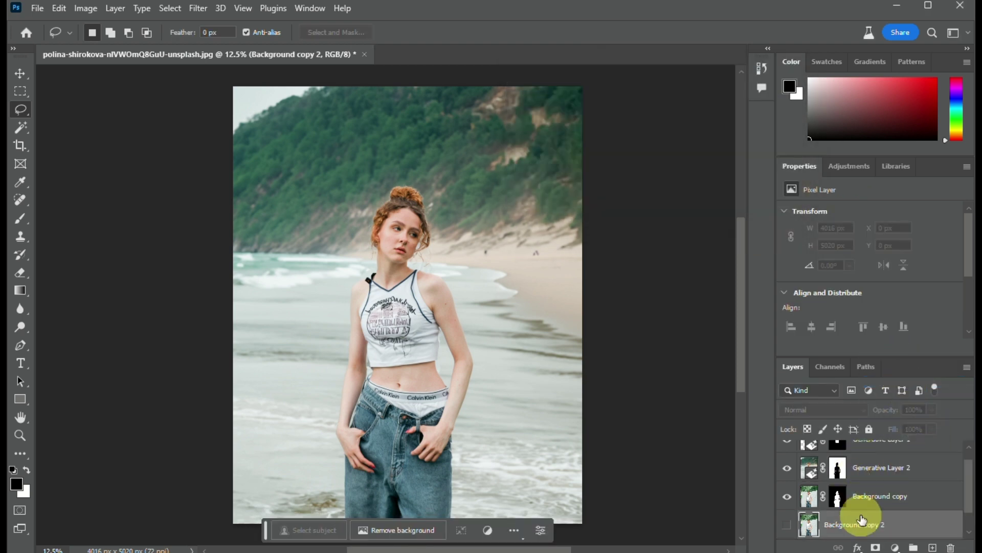
{"action": "left_click_drag", "start_coordinate": [870, 526], "coordinate": [876, 444]}
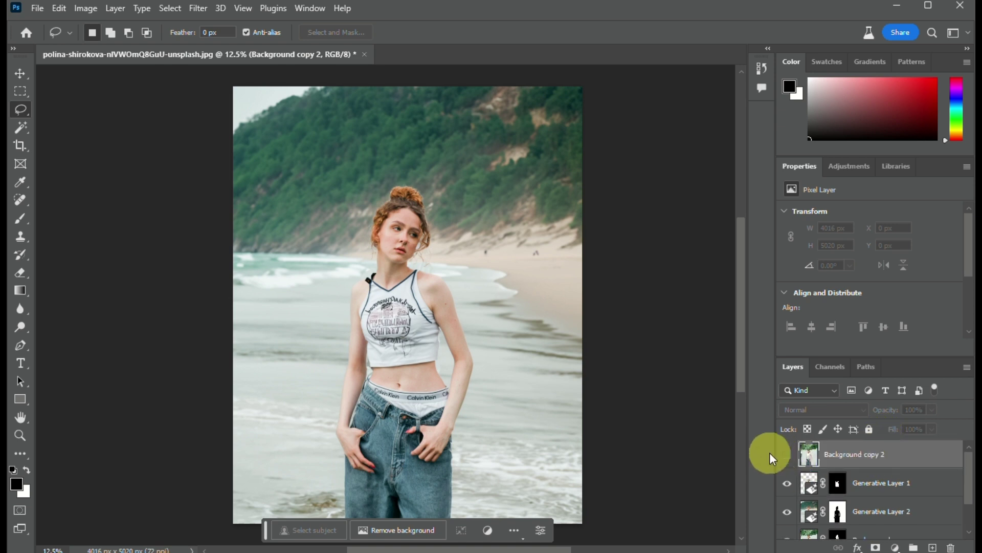
- Toggle Background copy 2 to compare, leave it hidden, and select Background copy
{"action": "left_click", "coordinate": [787, 458]}
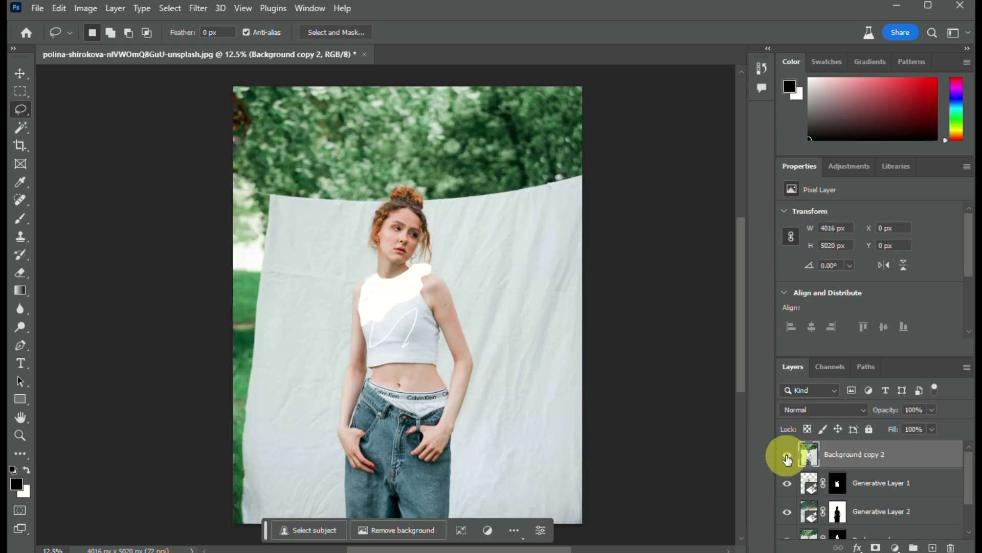
{"action": "left_click", "coordinate": [787, 458]}
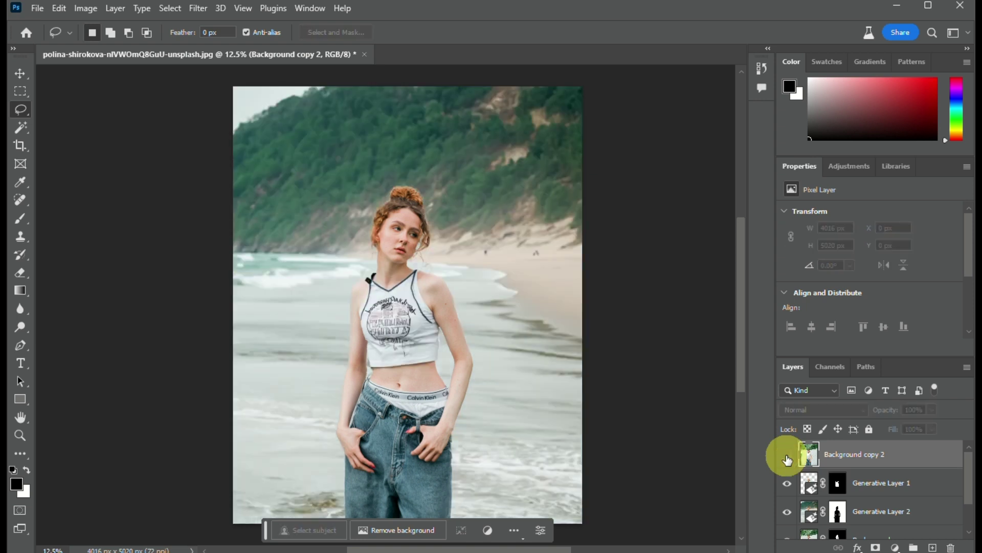
{"action": "left_click", "coordinate": [787, 458]}
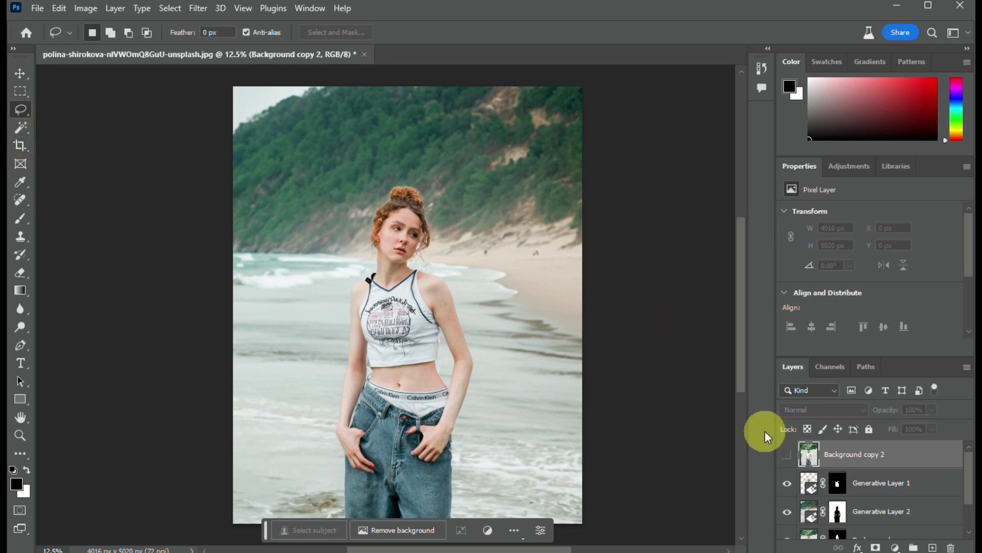
{"action": "scroll", "coordinate": [811, 479], "scroll_direction": "down", "scroll_amount": 2}
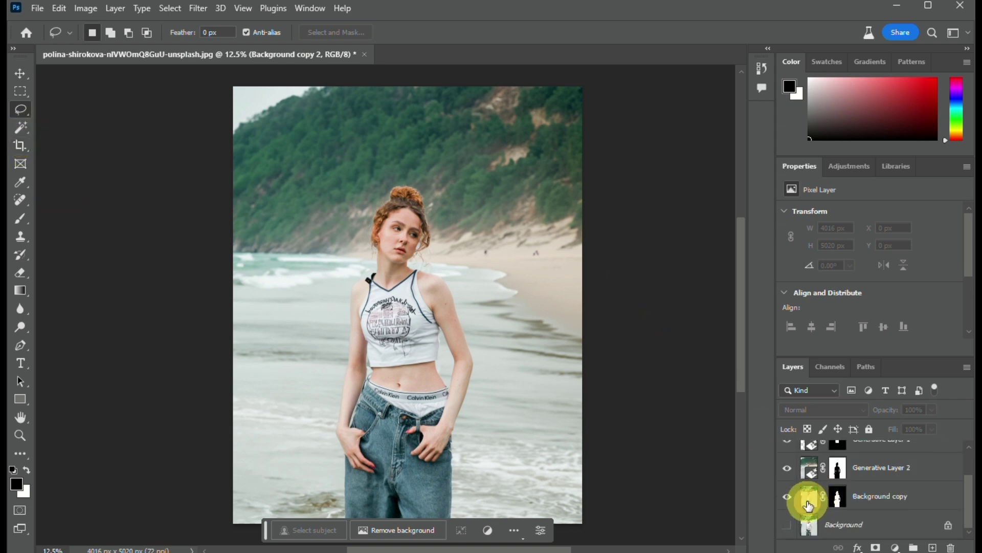
{"action": "left_click", "coordinate": [808, 505]}
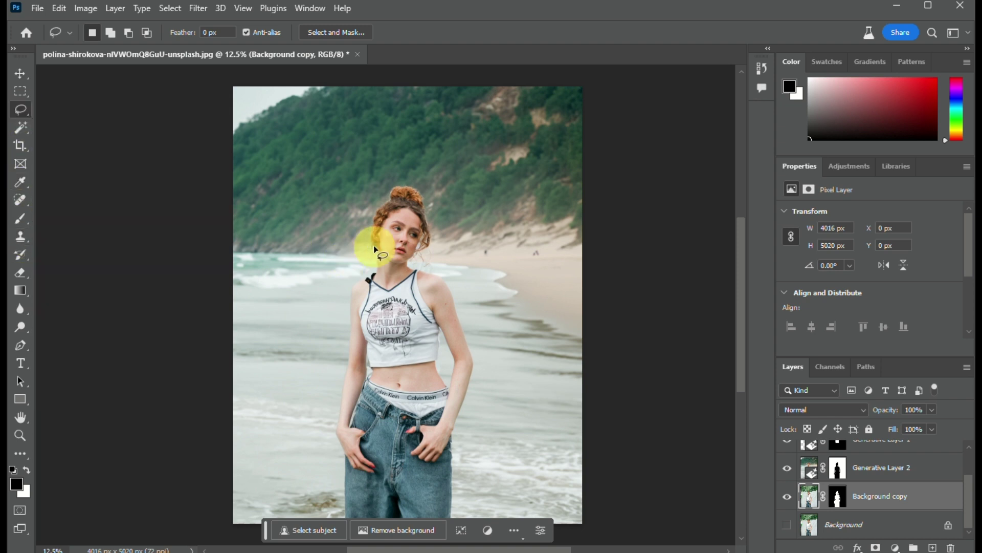
- Lasso the woman's eyes and Generative Fill the area with 'sunglasses'
{"action": "scroll", "coordinate": [410, 208], "scroll_direction": "left", "scroll_amount": 3}
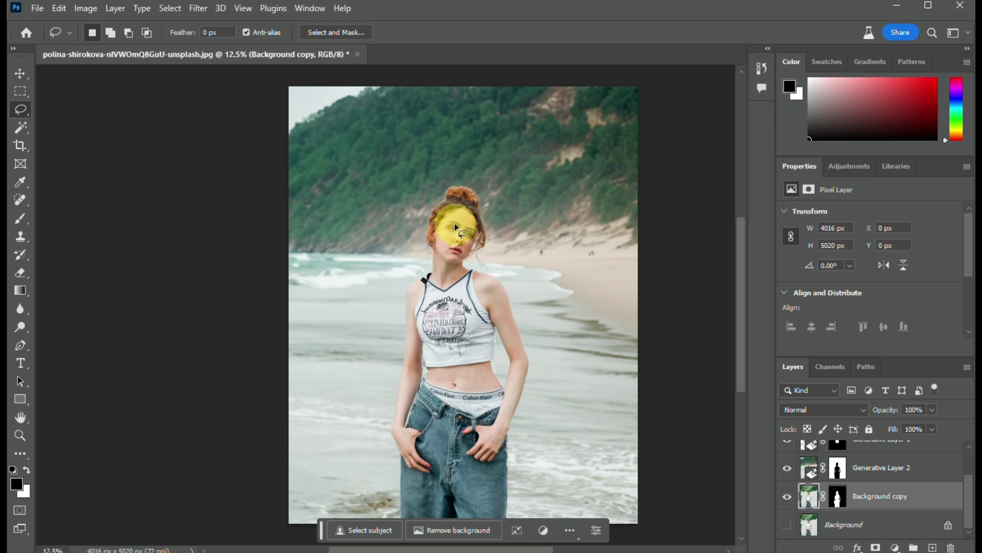
{"action": "mouse_move", "coordinate": [457, 221]}
{"action": "left_mouse_down"}
{"action": "mouse_move", "coordinate": [437, 237]}
{"action": "mouse_move", "coordinate": [476, 248]}
{"action": "mouse_move", "coordinate": [482, 224]}
{"action": "mouse_move", "coordinate": [451, 217]}
{"action": "left_mouse_up"}
{"action": "left_click", "coordinate": [342, 272]}
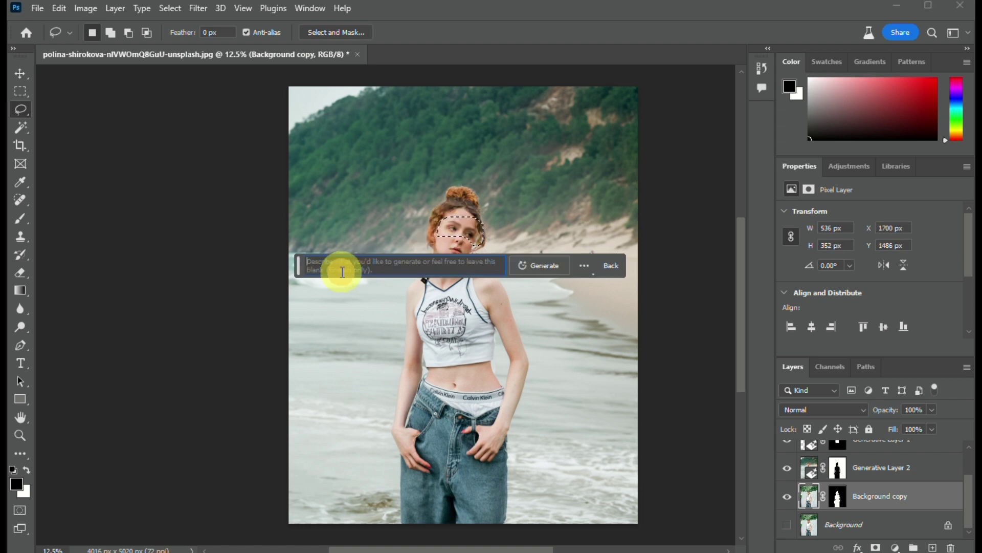
{"action": "type", "text": "sun"}
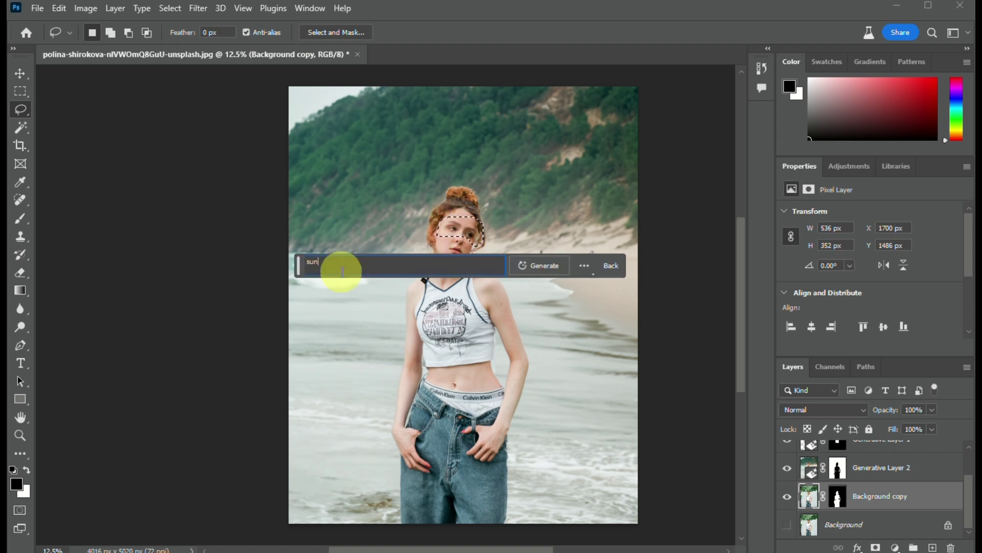
{"action": "type", "text": "glasses"}
{"action": "key", "text": "Return"}
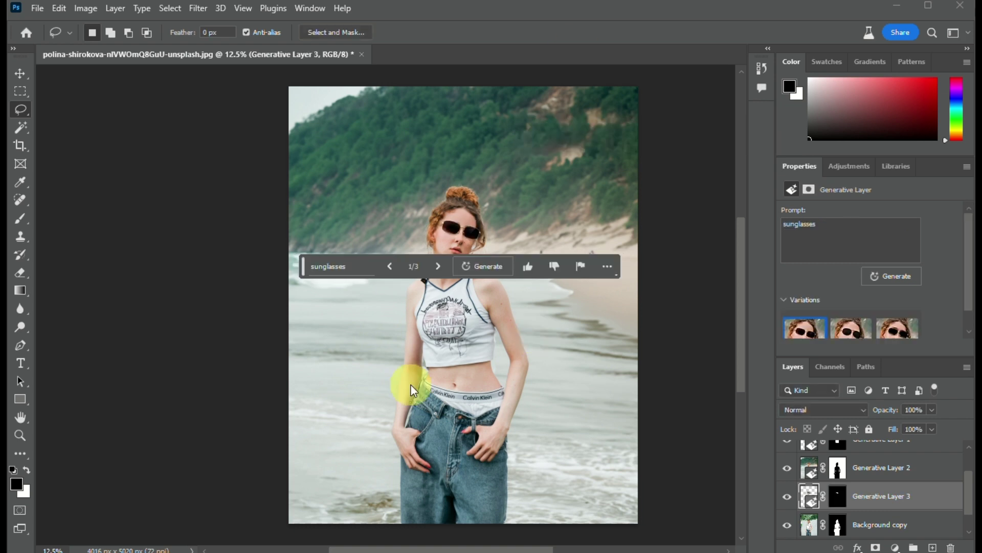
- Preview the second and third sunglasses variations, then return to variation 1 of 3
{"action": "left_click", "coordinate": [849, 327]}
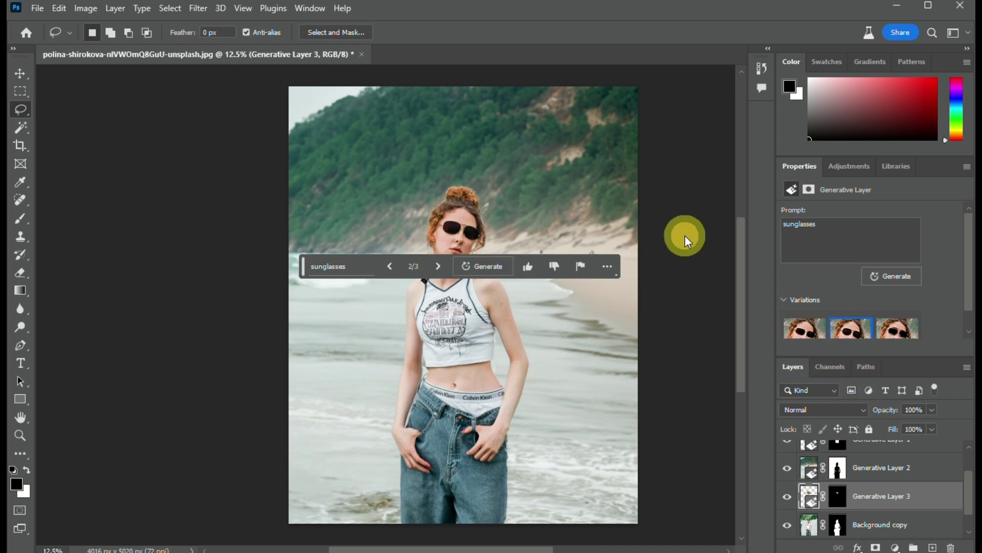
{"action": "left_click", "coordinate": [436, 269]}
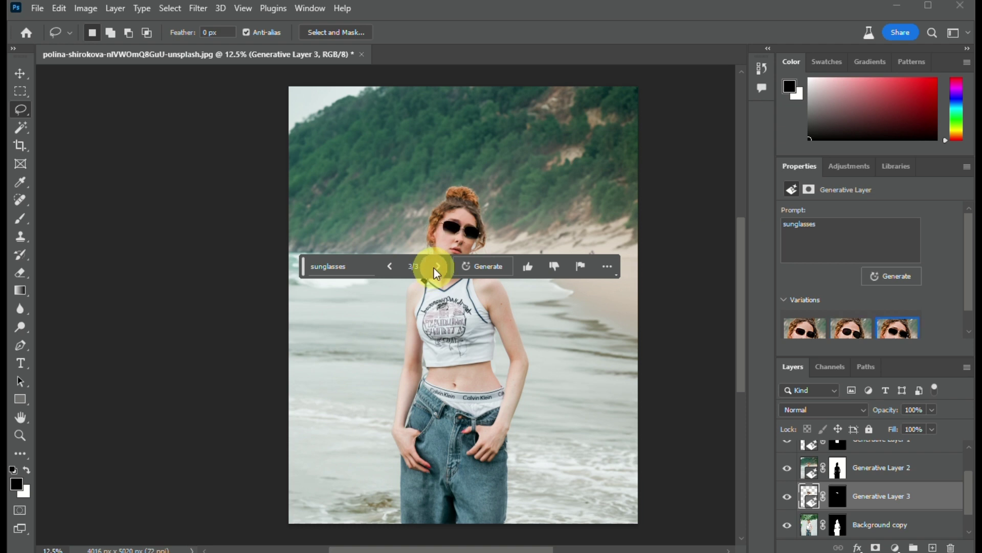
{"action": "left_click", "coordinate": [388, 266]}
{"action": "left_click", "coordinate": [388, 266]}
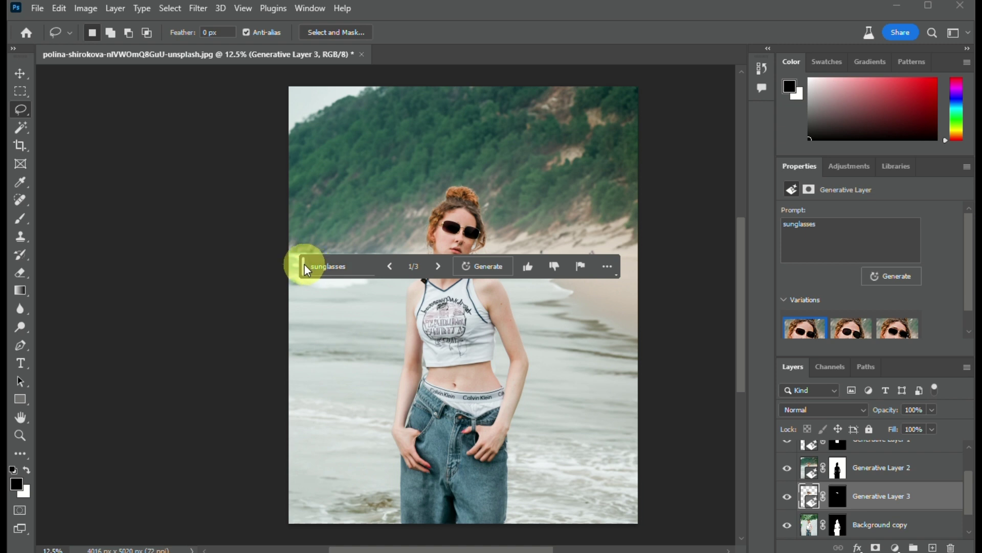
- Lasso the top of her head and try a 'hat' Generative Fill prompt
{"action": "left_click_drag", "start_coordinate": [305, 265], "coordinate": [156, 386]}
{"action": "scroll", "coordinate": [585, 281], "scroll_direction": "down", "scroll_amount": 3}
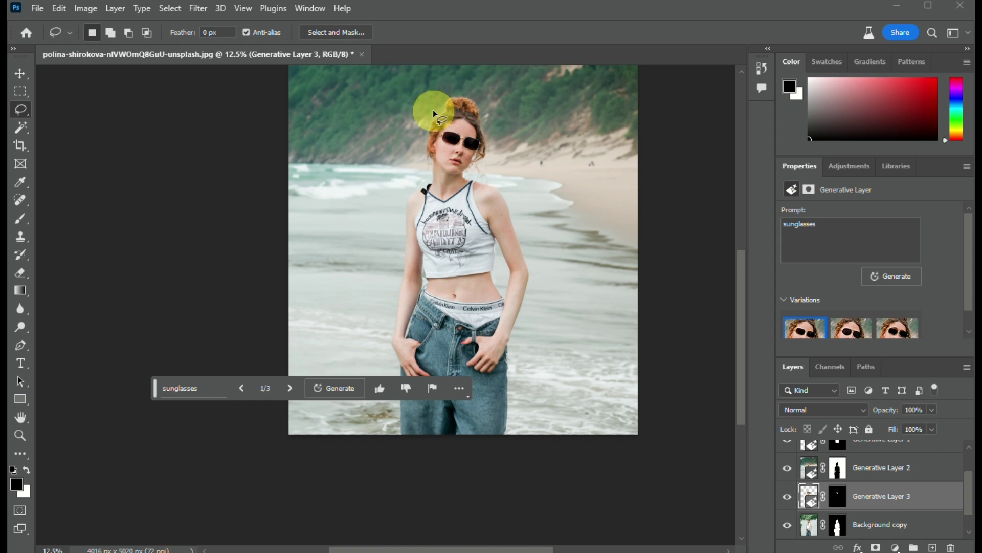
{"action": "mouse_move", "coordinate": [433, 109]}
{"action": "left_mouse_down"}
{"action": "mouse_move", "coordinate": [419, 139]}
{"action": "mouse_move", "coordinate": [456, 130]}
{"action": "mouse_move", "coordinate": [495, 144]}
{"action": "mouse_move", "coordinate": [492, 107]}
{"action": "mouse_move", "coordinate": [454, 88]}
{"action": "mouse_move", "coordinate": [428, 120]}
{"action": "left_mouse_up"}
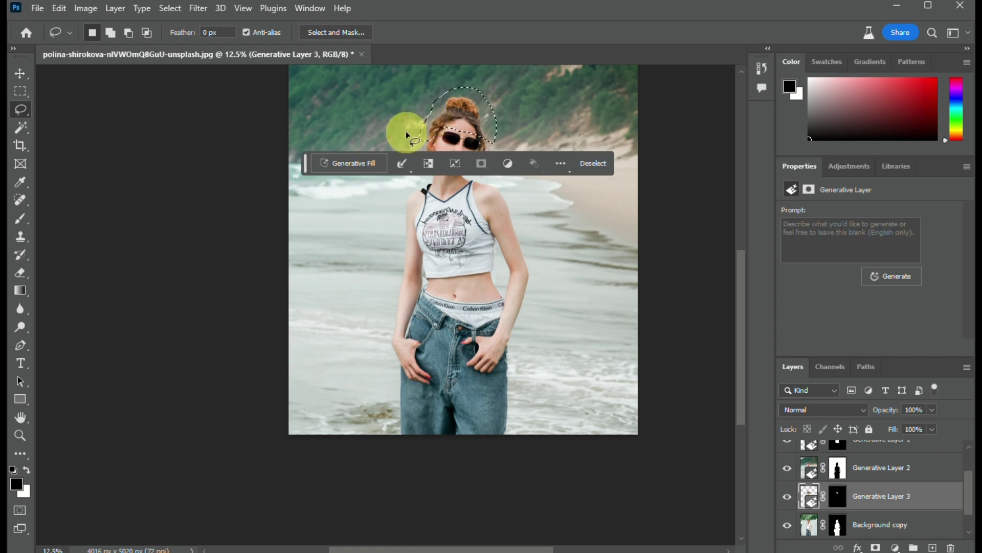
{"action": "left_click", "coordinate": [345, 165]}
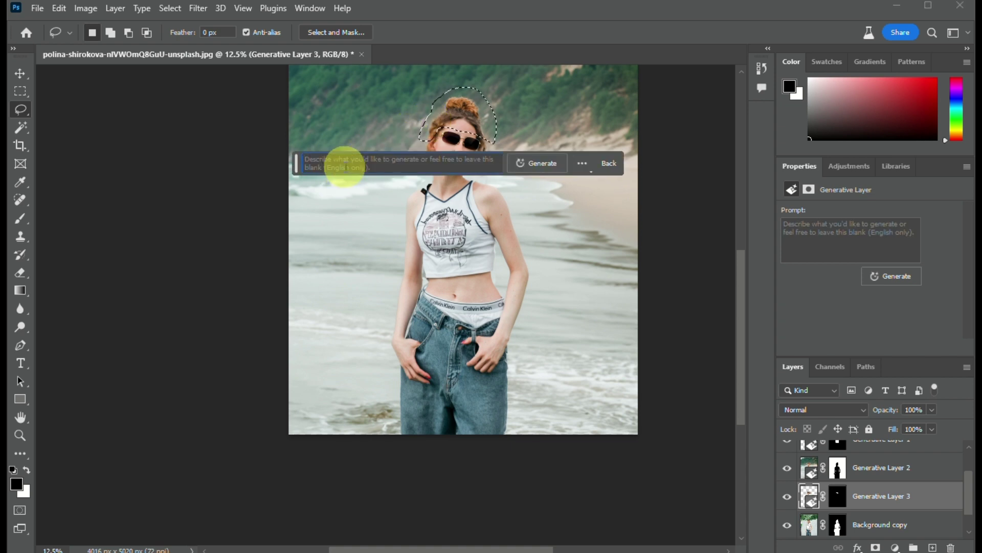
{"action": "type", "text": "hat"}
{"action": "key", "text": "Return"}
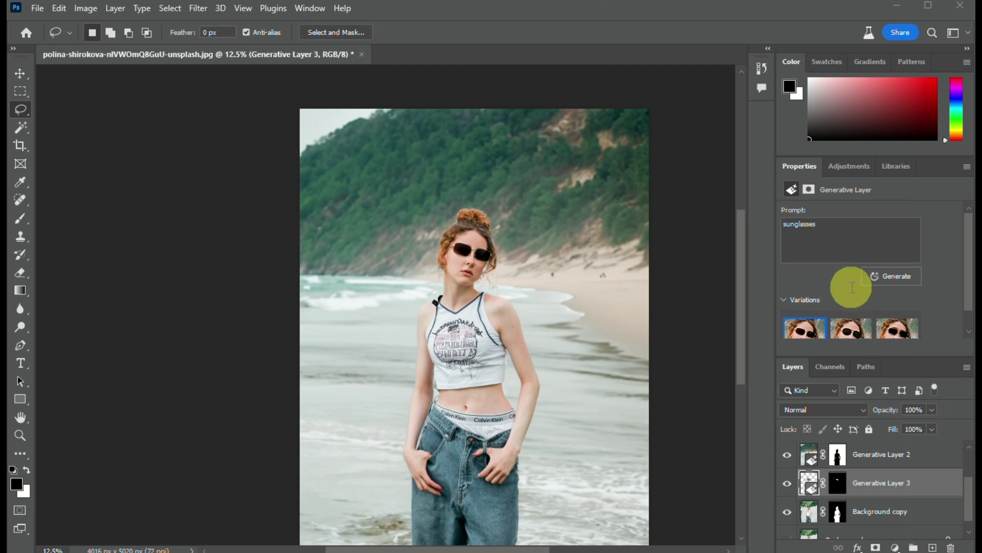
{"action": "scroll", "coordinate": [800, 459], "scroll_direction": "up", "scroll_amount": 2}
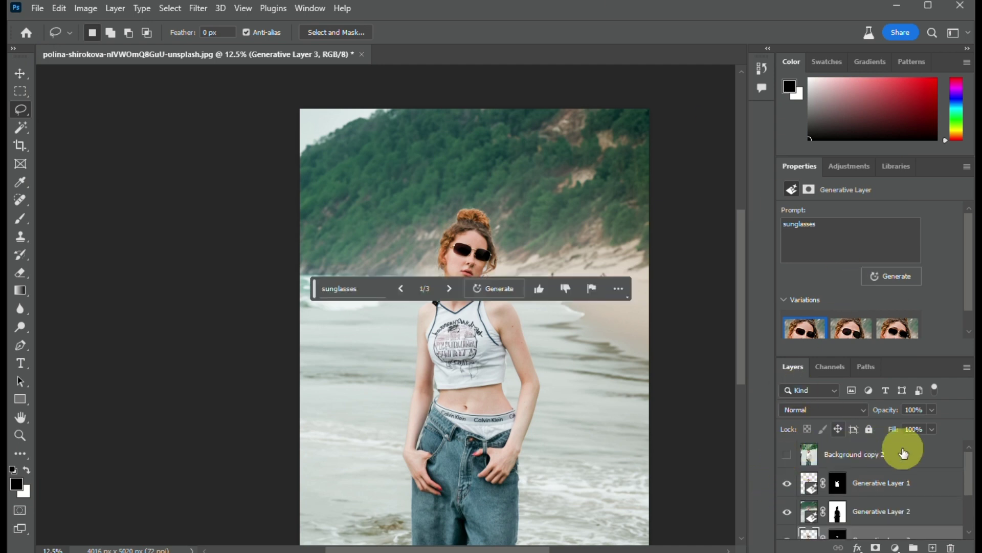
{"action": "left_click", "coordinate": [921, 452]}
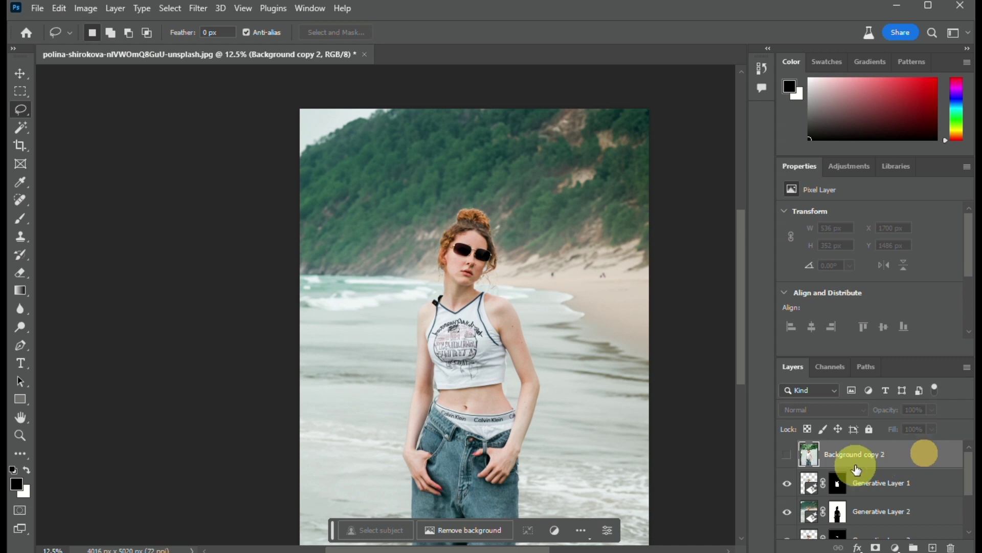
{"action": "left_click", "coordinate": [787, 454]}
{"action": "left_click", "coordinate": [787, 456]}
{"action": "left_click", "coordinate": [788, 455]}
{"action": "left_click", "coordinate": [788, 455]}
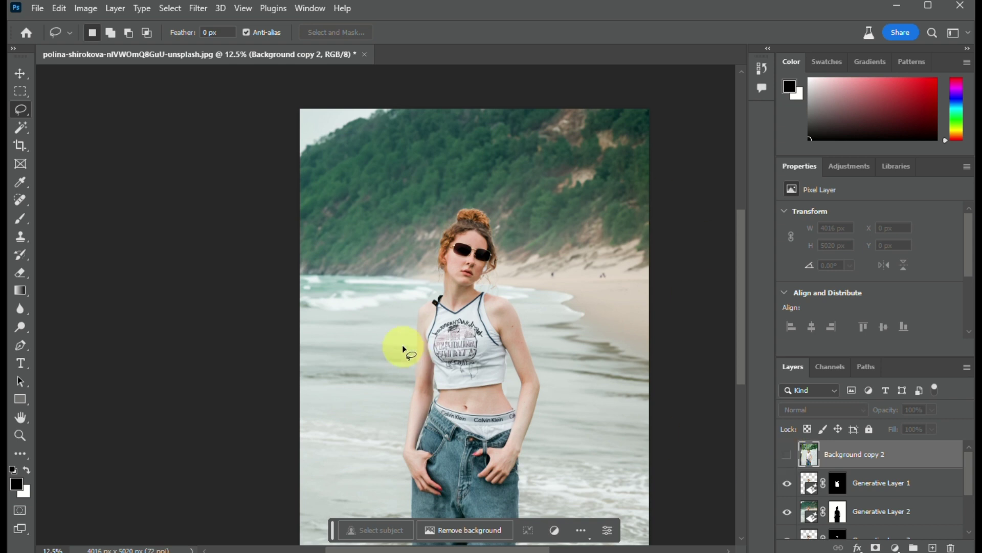
{"action": "scroll", "coordinate": [403, 348], "scroll_direction": "right", "scroll_amount": 1}
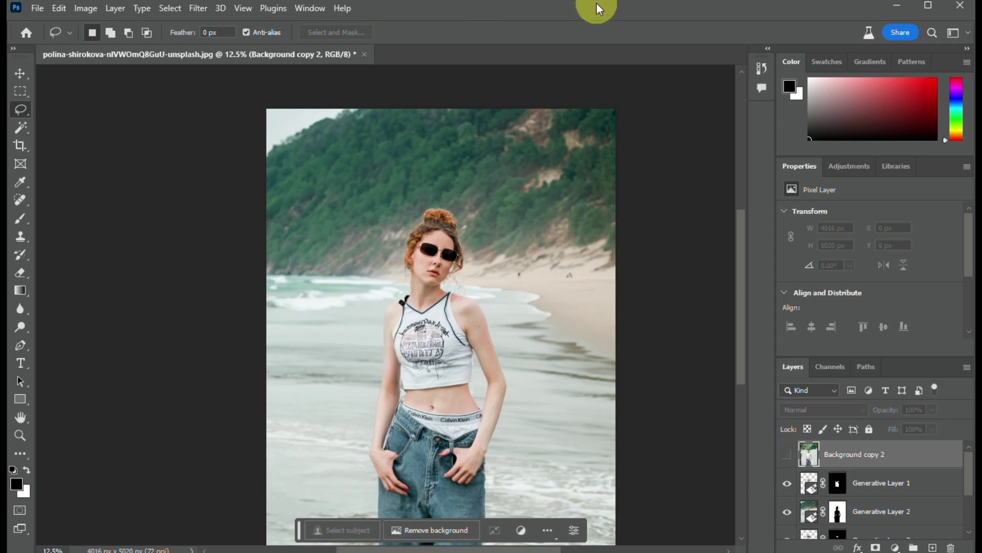